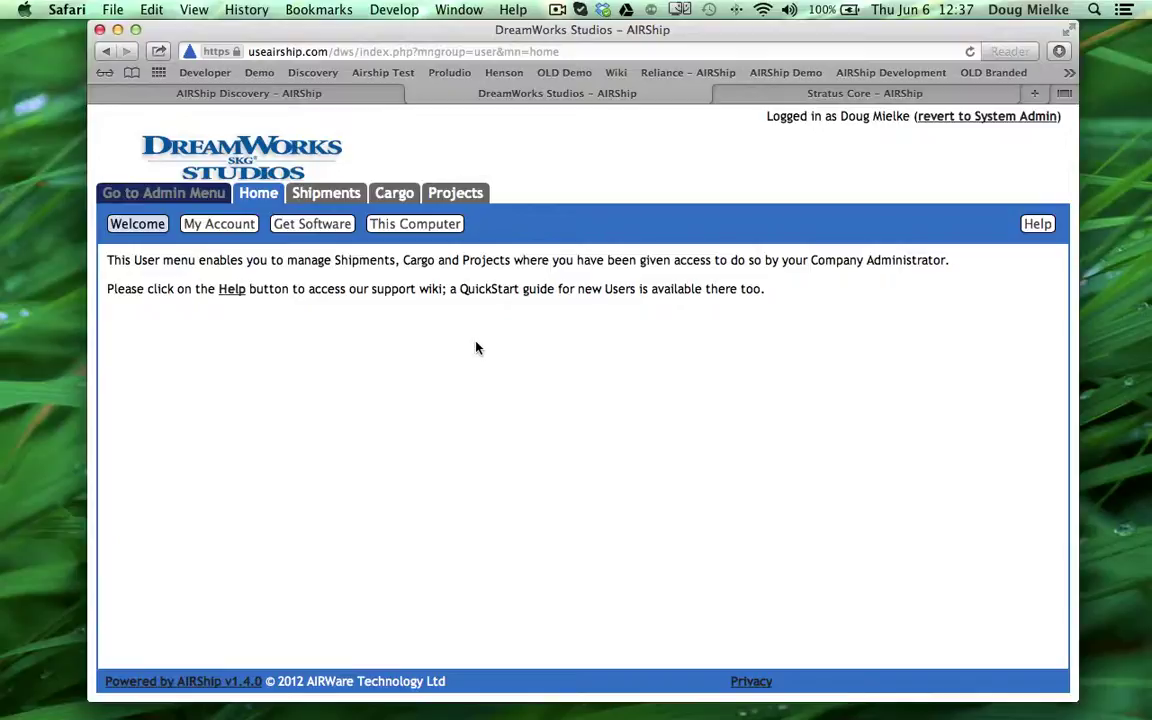
- Open the DWS_Cargo_demo cargo and examine the files it contains and its associated projects
{"action": "left_click", "coordinate": [390, 195]}
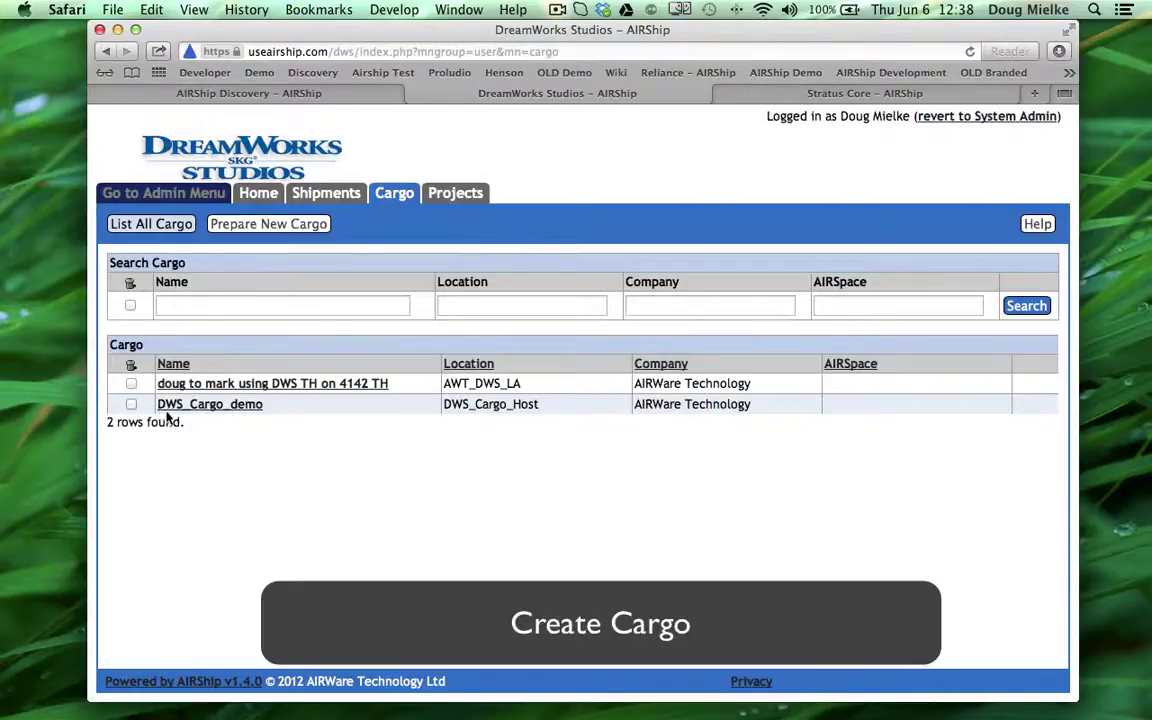
{"action": "left_click", "coordinate": [243, 405]}
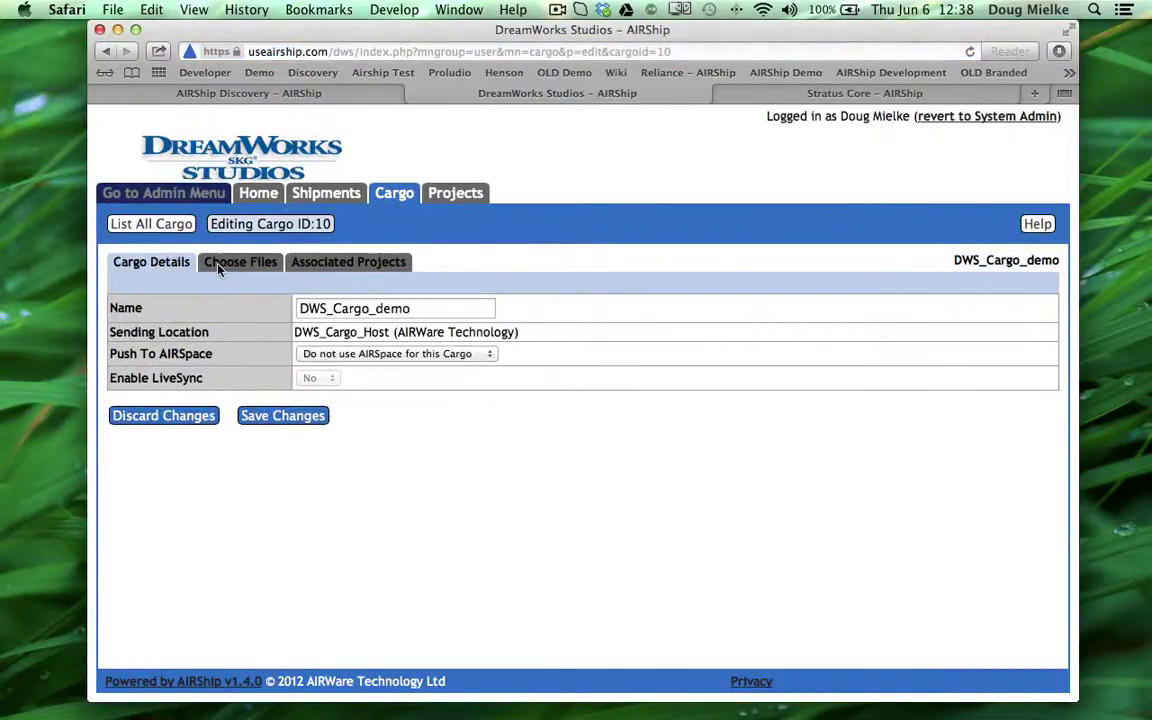
{"action": "left_click", "coordinate": [219, 266]}
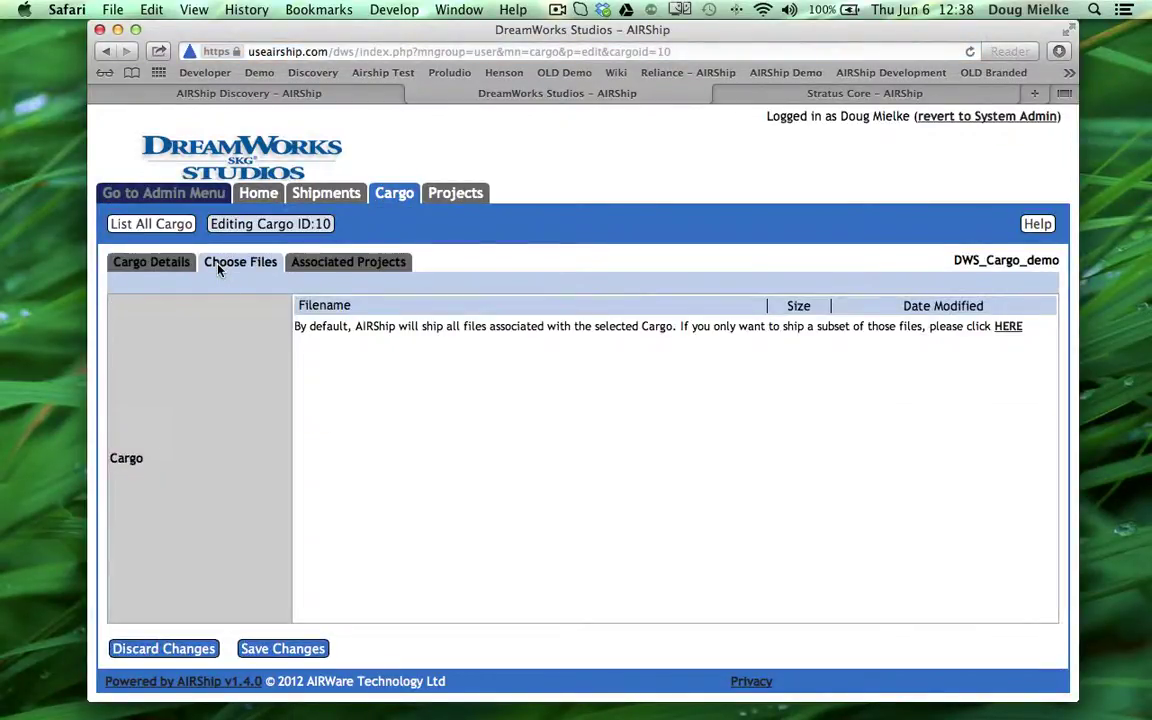
{"action": "left_click", "coordinate": [1008, 328]}
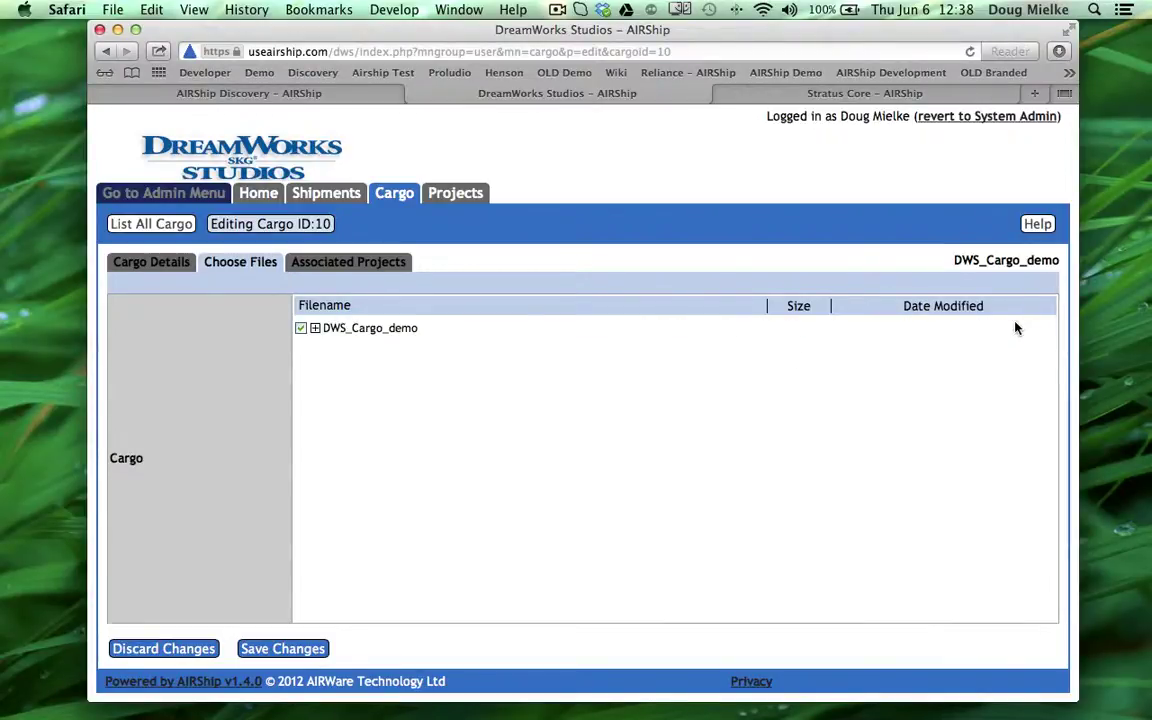
{"action": "left_click", "coordinate": [315, 328]}
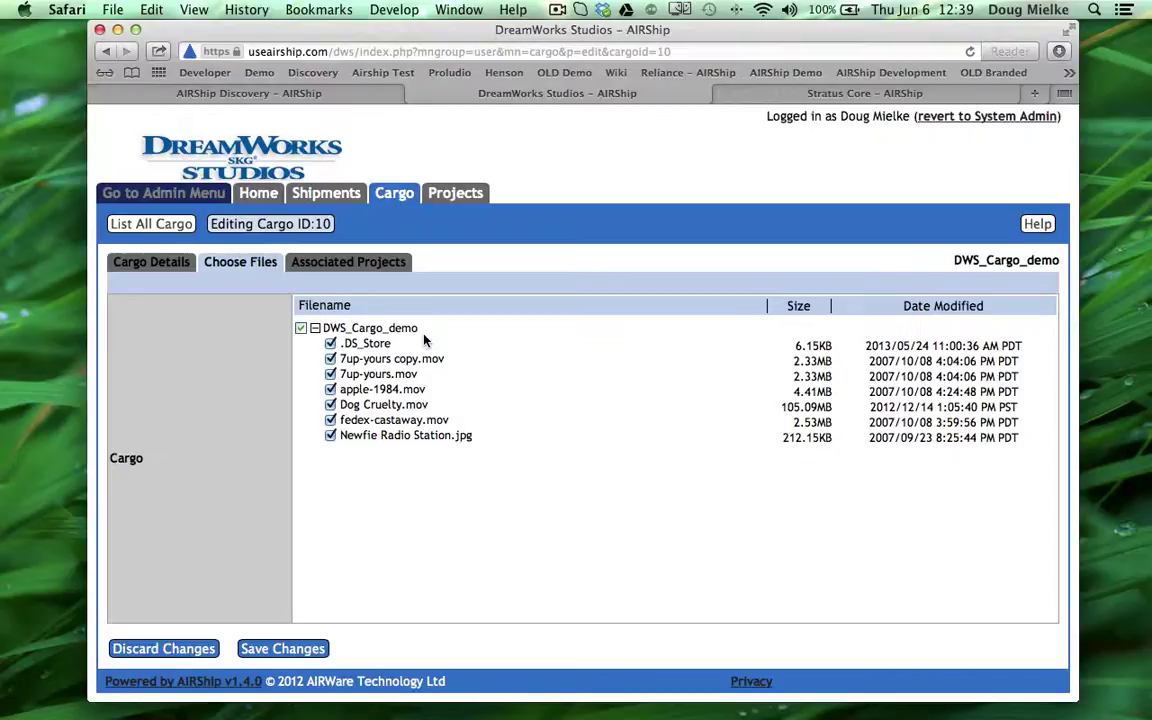
{"action": "left_click", "coordinate": [388, 264]}
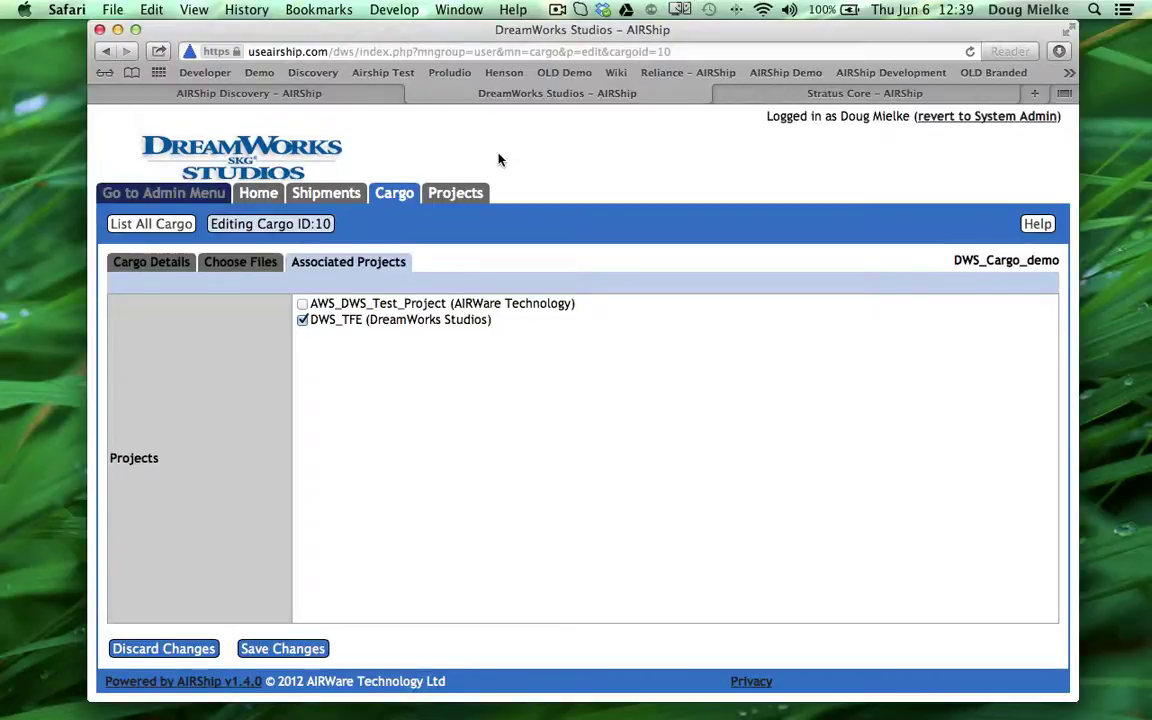
- Start a new shipment and assign it to the DreamWorks Studios project DWS_TFE
{"action": "left_click", "coordinate": [328, 194]}
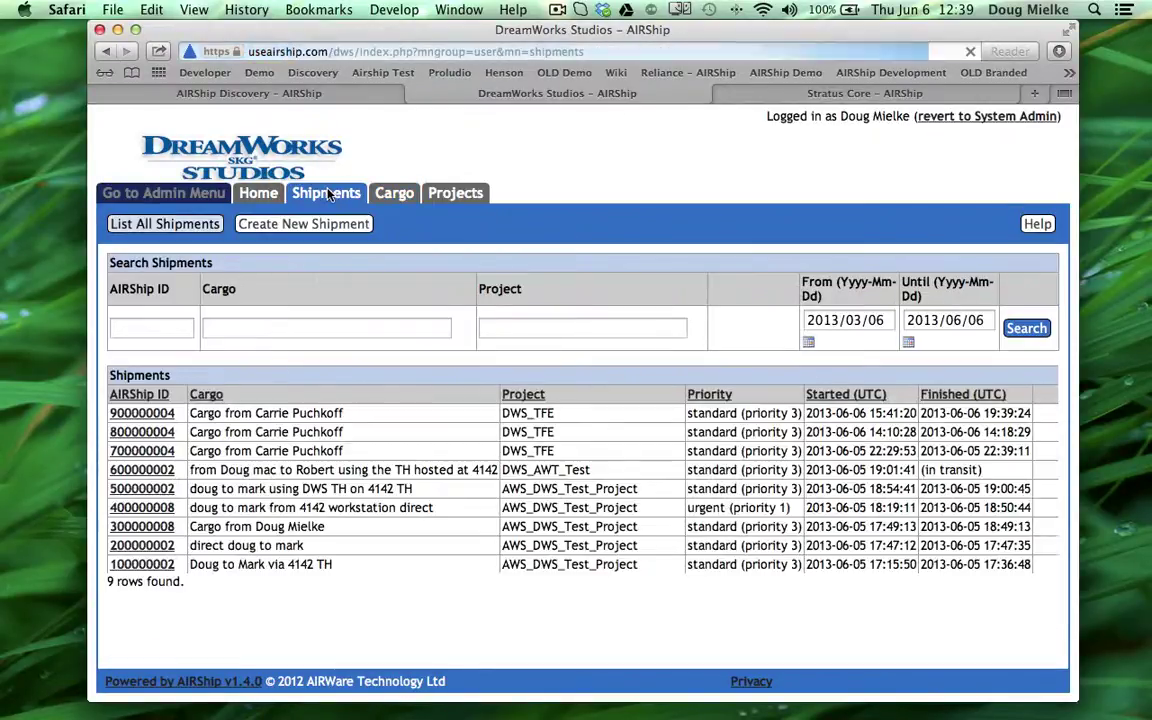
{"action": "left_click", "coordinate": [290, 224]}
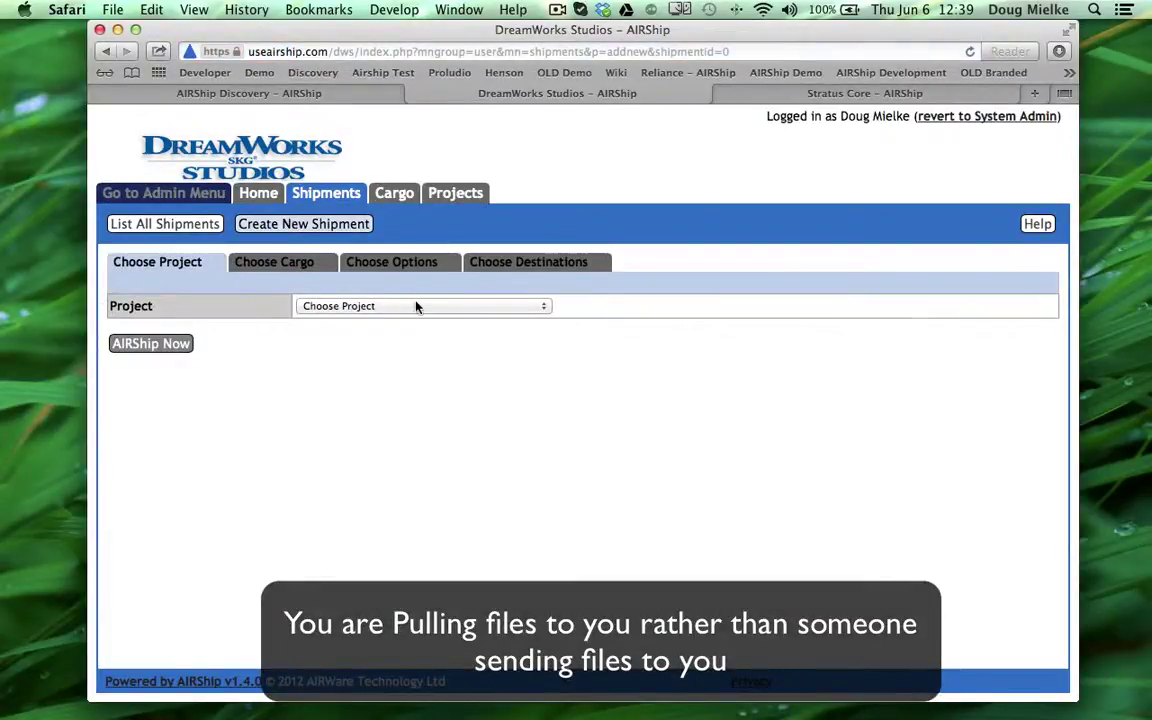
{"action": "left_click", "coordinate": [417, 306]}
{"action": "left_click", "coordinate": [427, 349]}
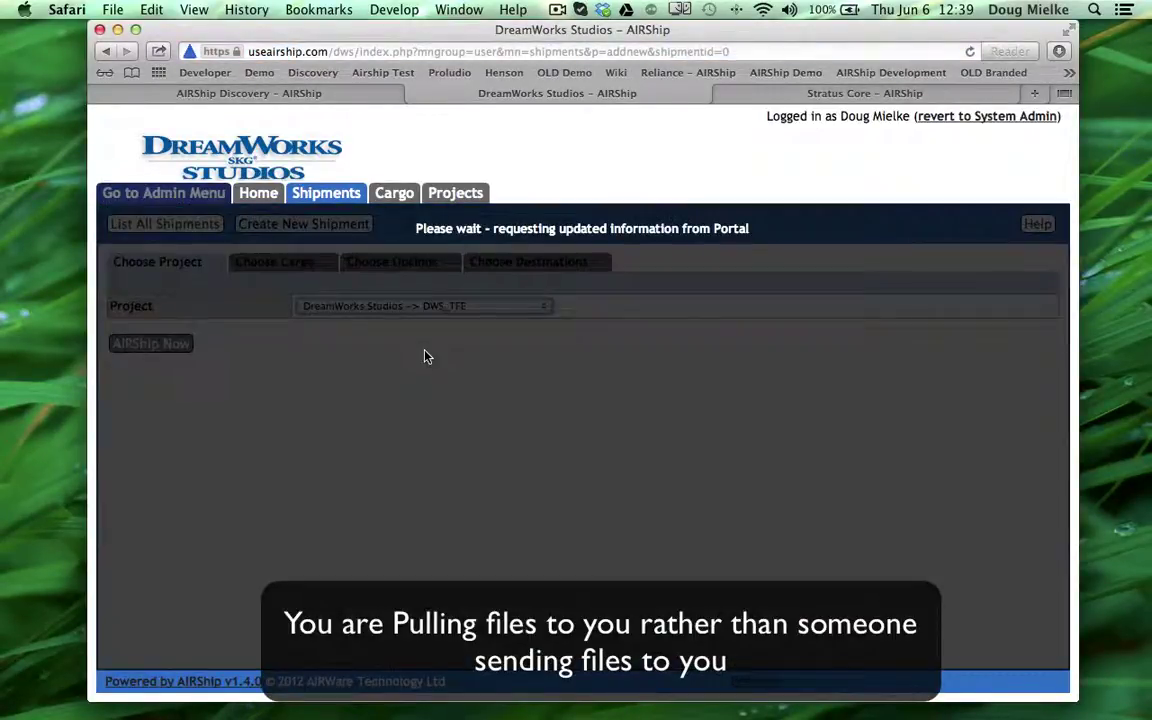
- Choose DWS_Cargo_demo from AIRWare Technology's DWS_Cargo_Host as the cargo to ship
{"action": "left_click", "coordinate": [282, 264]}
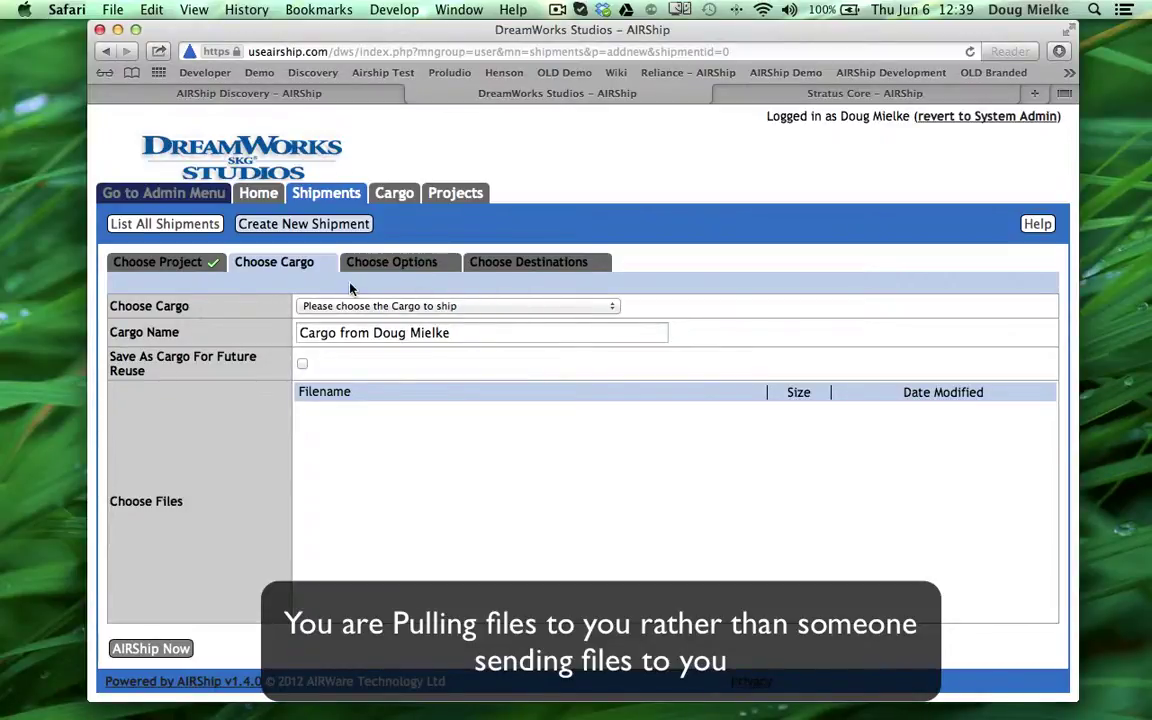
{"action": "left_click", "coordinate": [545, 306]}
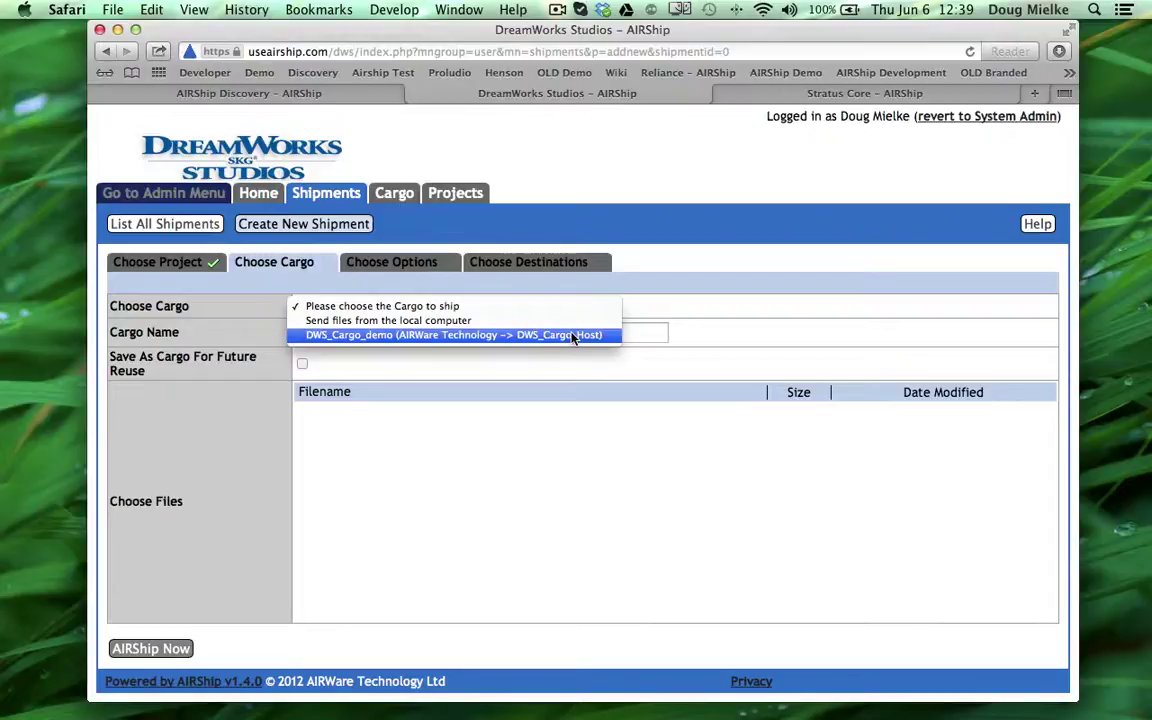
{"action": "left_click", "coordinate": [573, 336]}
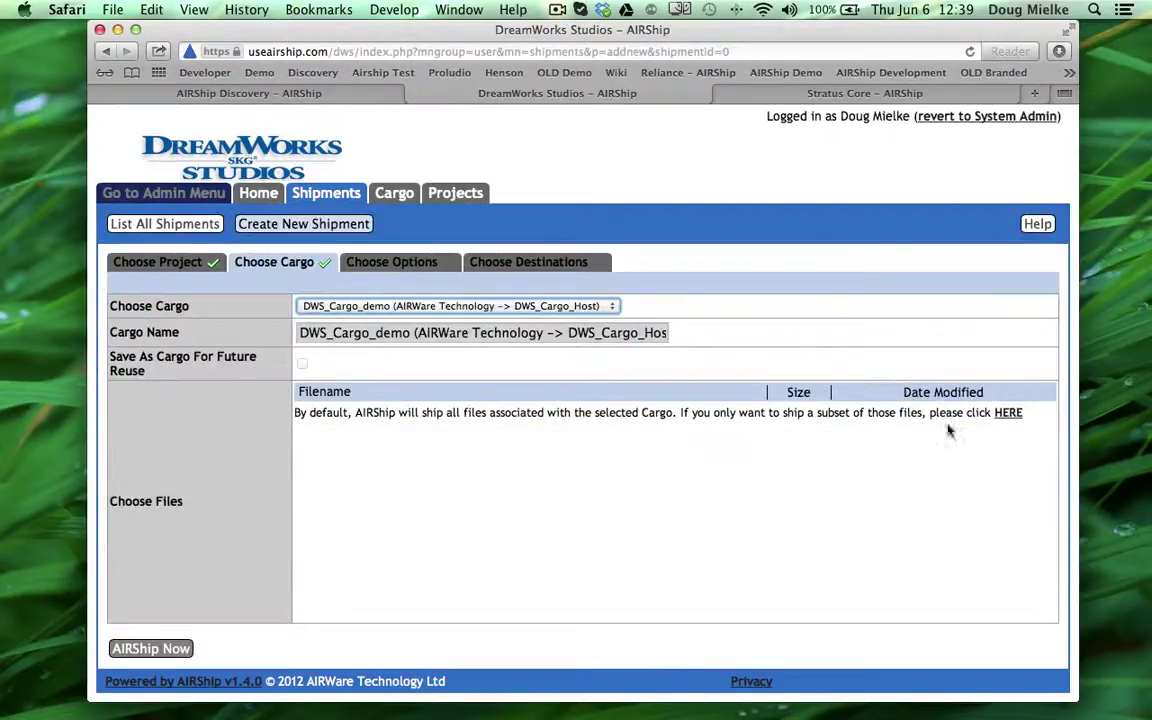
- Limit the shipment's cargo to the files 7up-yours.mov, fedex-castaway.mov and Newfie Radio Station.jpg
{"action": "left_click", "coordinate": [1008, 412]}
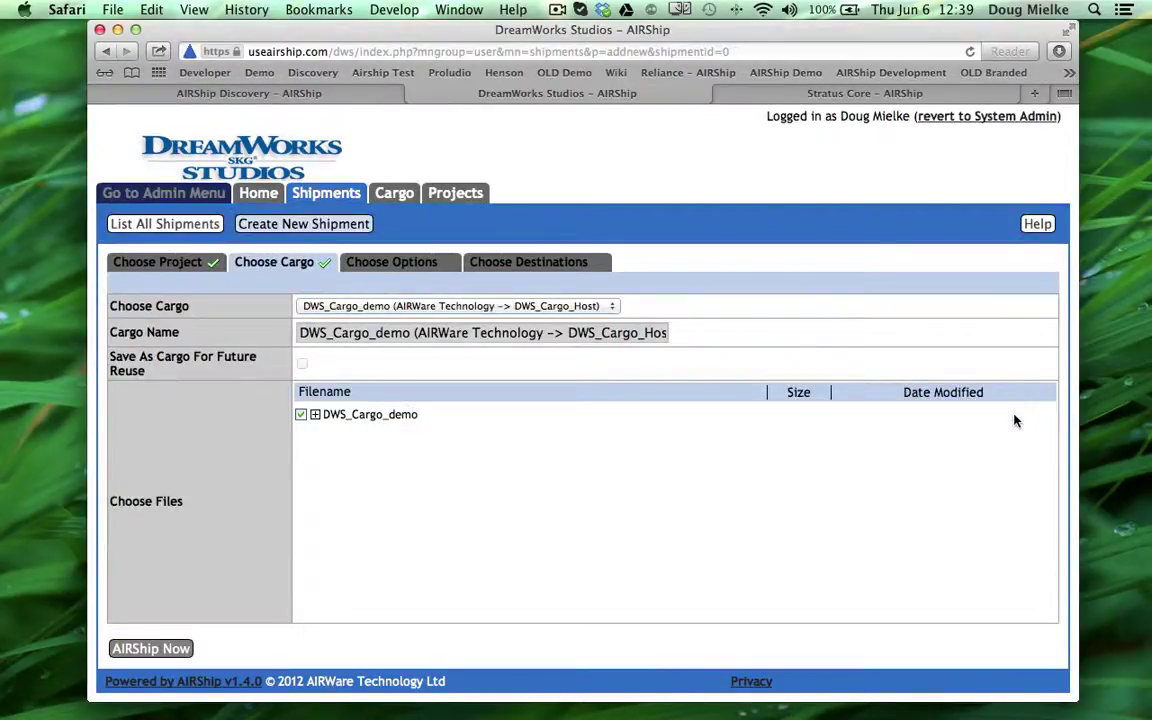
{"action": "left_click", "coordinate": [315, 414]}
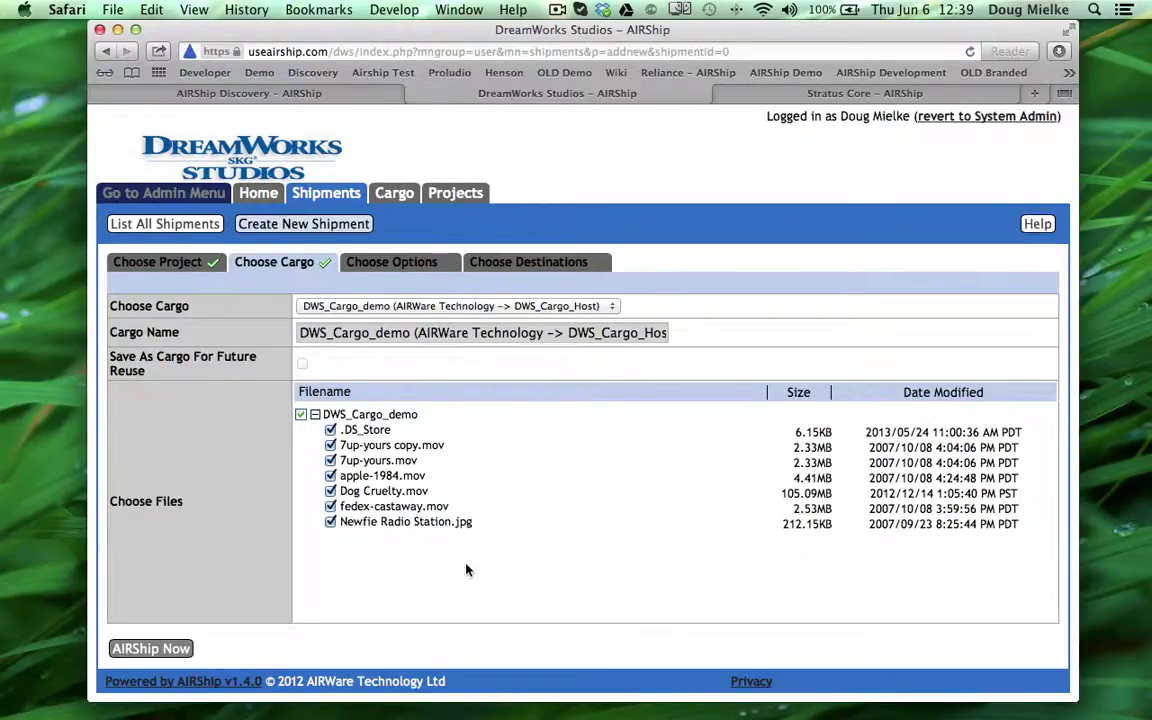
{"action": "left_click", "coordinate": [301, 414]}
{"action": "left_click", "coordinate": [330, 461]}
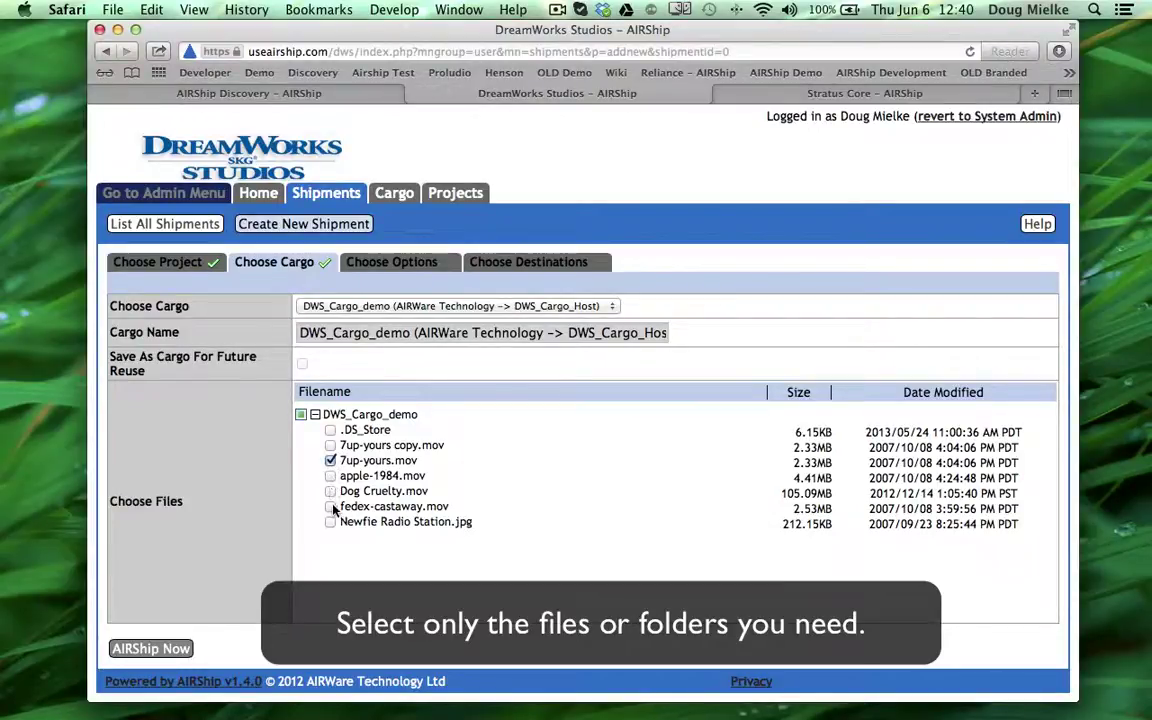
{"action": "left_click", "coordinate": [331, 508]}
{"action": "left_click", "coordinate": [331, 523]}
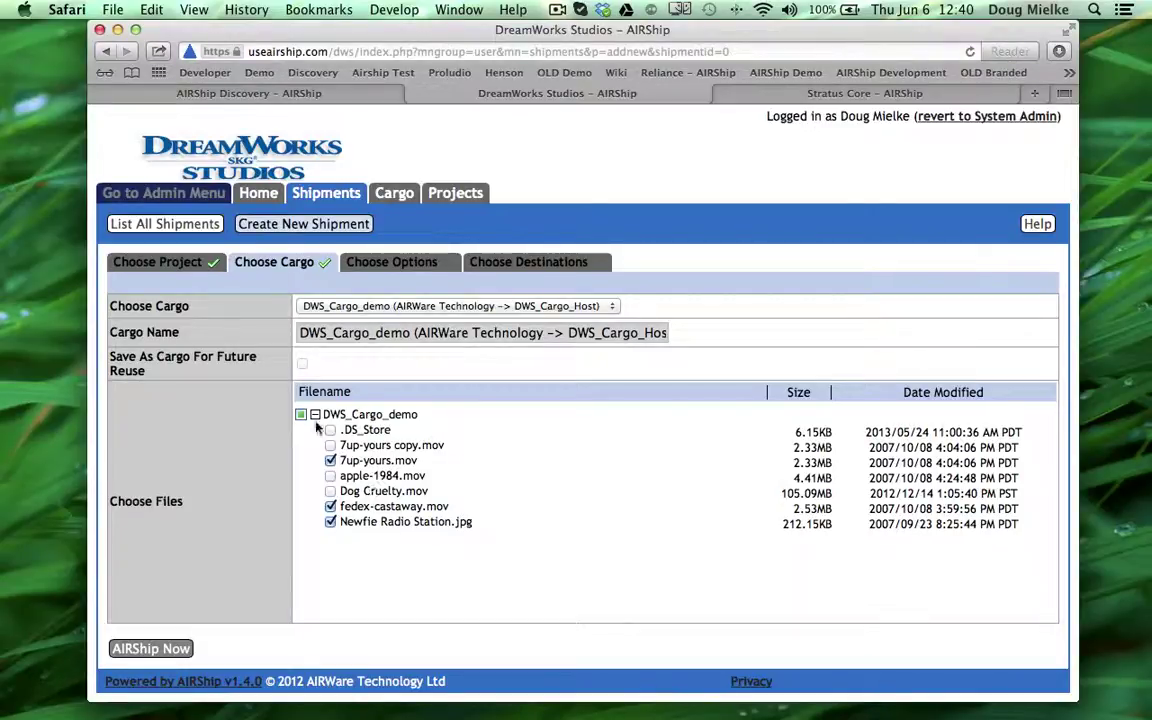
- Enter "hi me" as the shipment notes and select the last listed DreamWorks Studios location as the destination
{"action": "left_click", "coordinate": [352, 262]}
{"action": "left_click", "coordinate": [563, 537]}
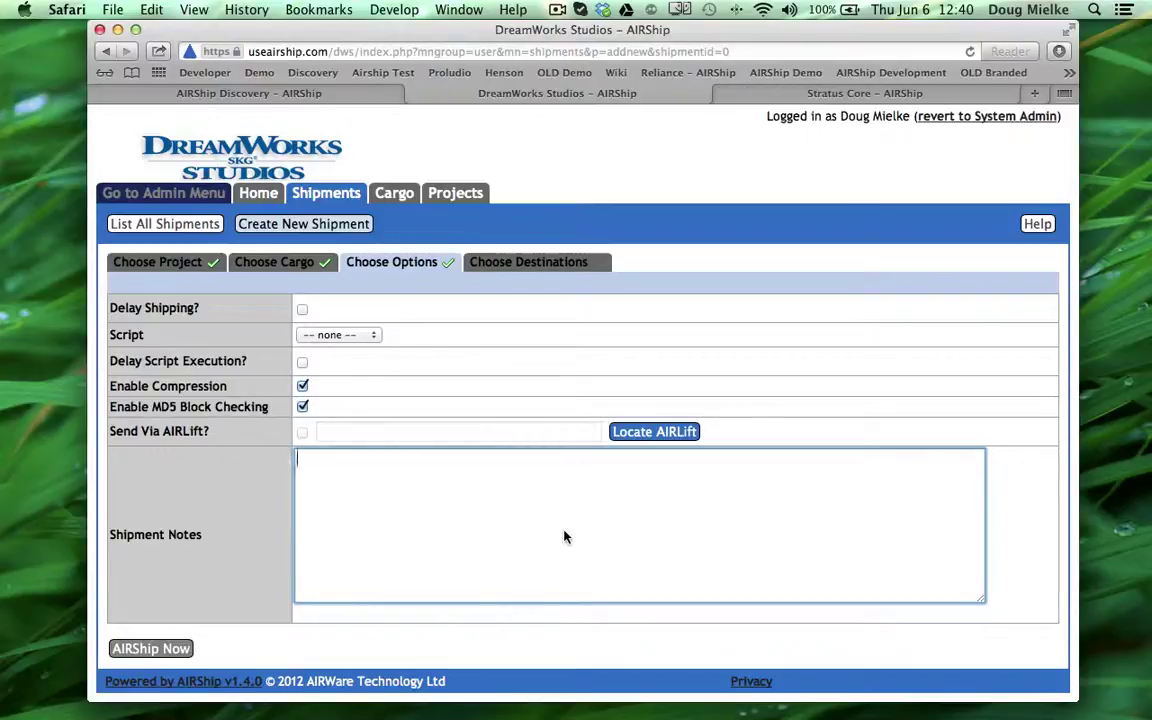
{"action": "type", "text": "hi me"}
{"action": "left_click", "coordinate": [508, 263]}
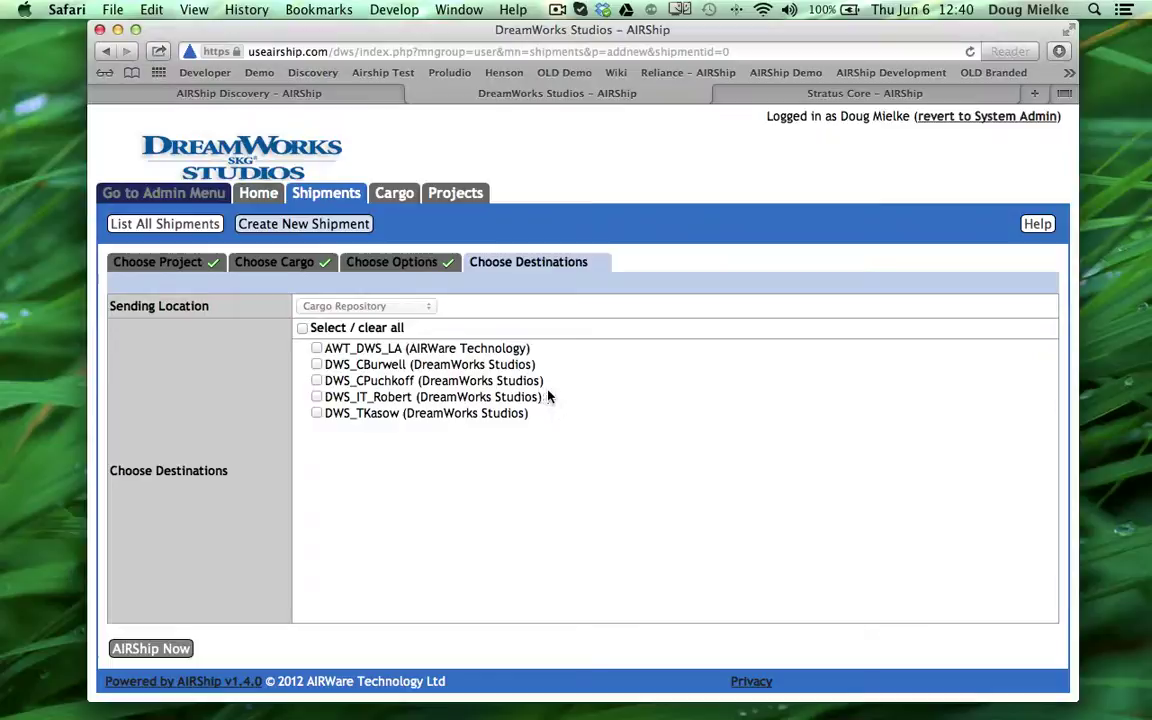
{"action": "left_click", "coordinate": [317, 413]}
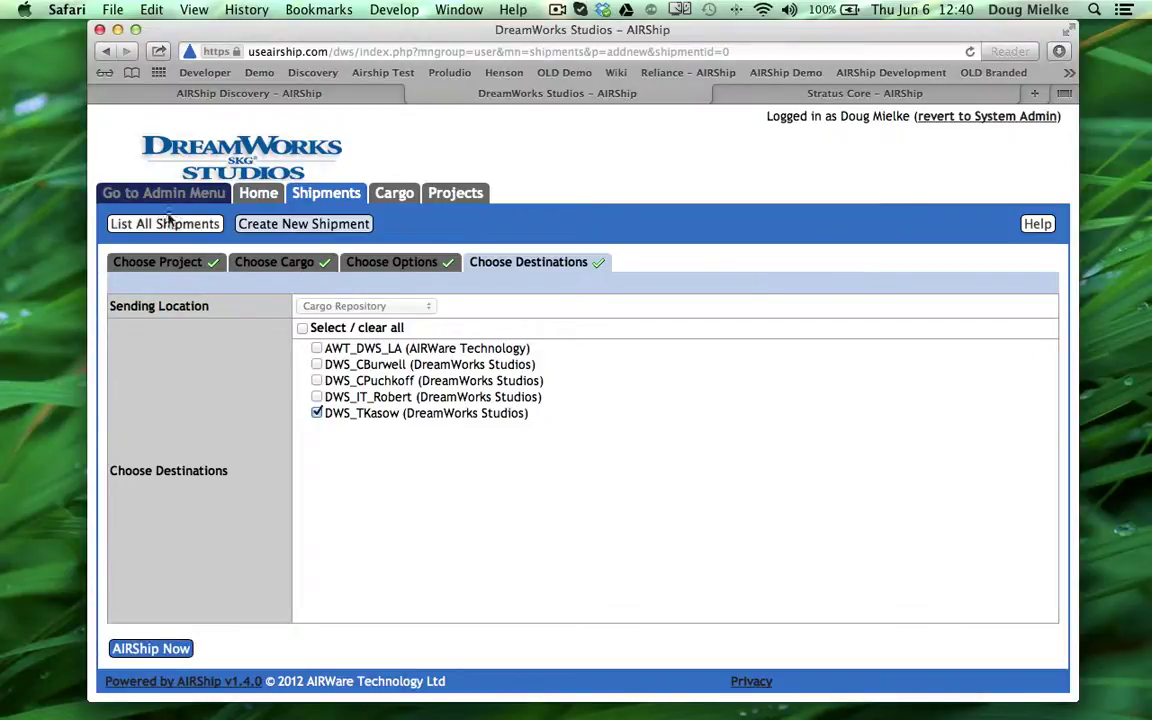
- Review the new shipment's project, available cargo choices, selected files, options and destination
{"action": "left_click", "coordinate": [172, 264]}
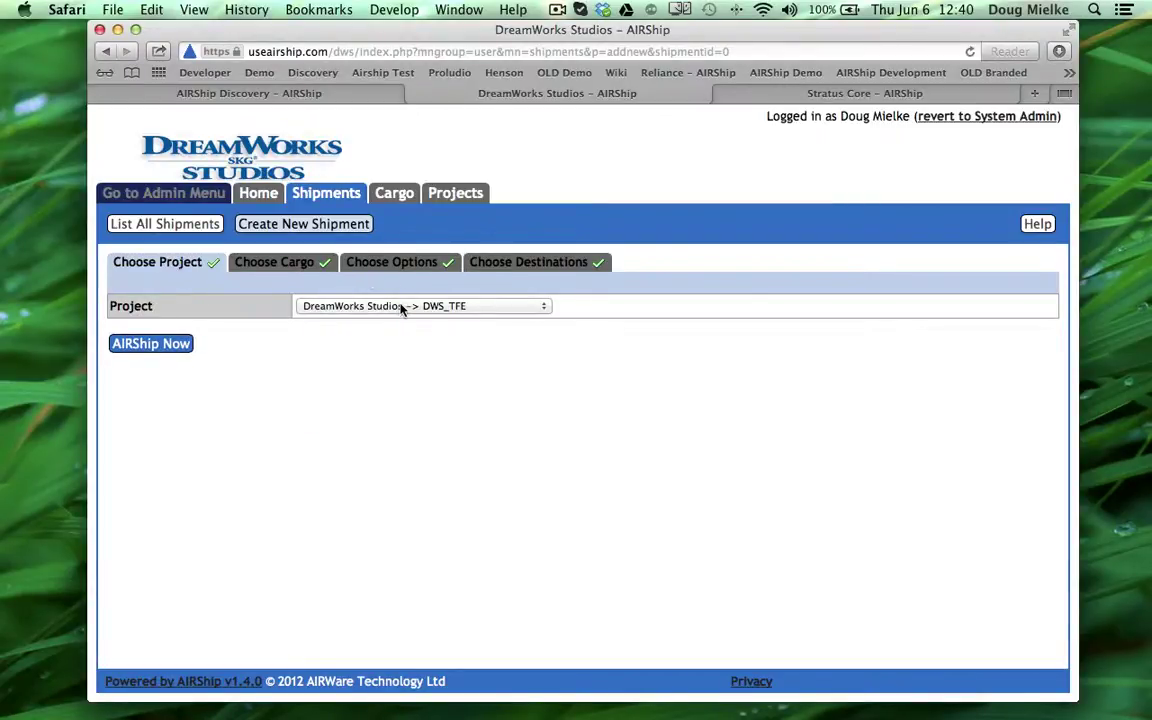
{"action": "left_click", "coordinate": [272, 262]}
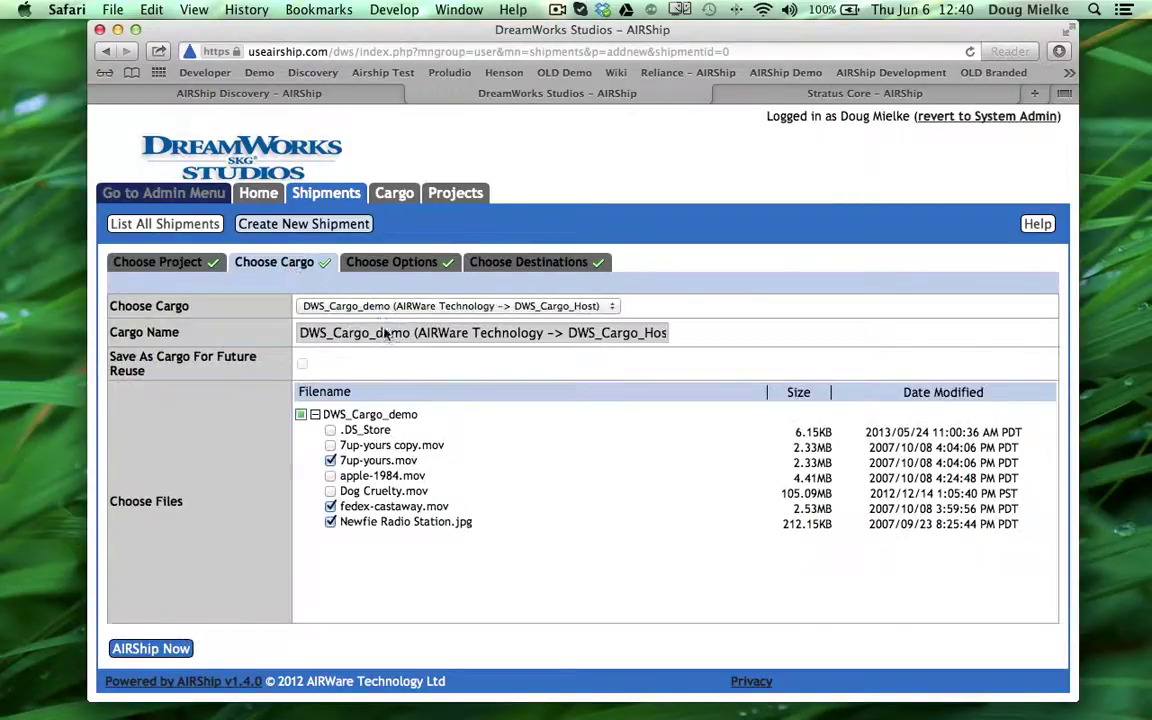
{"action": "left_click", "coordinate": [575, 307]}
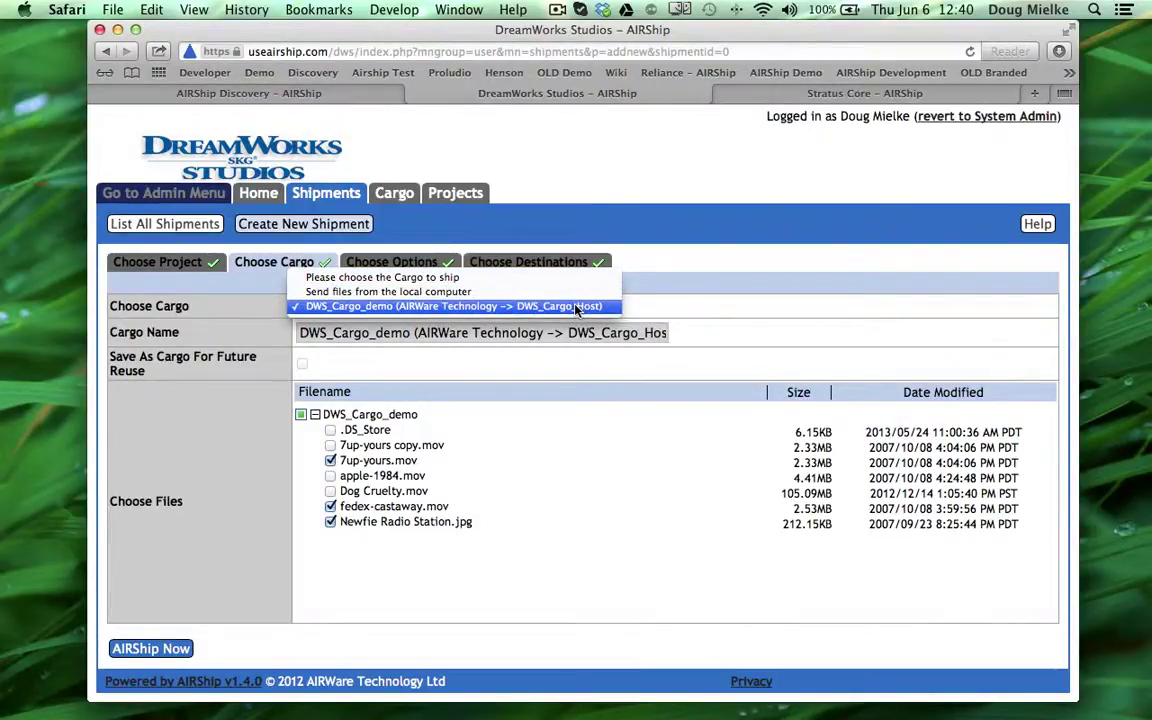
{"action": "left_click", "coordinate": [575, 307]}
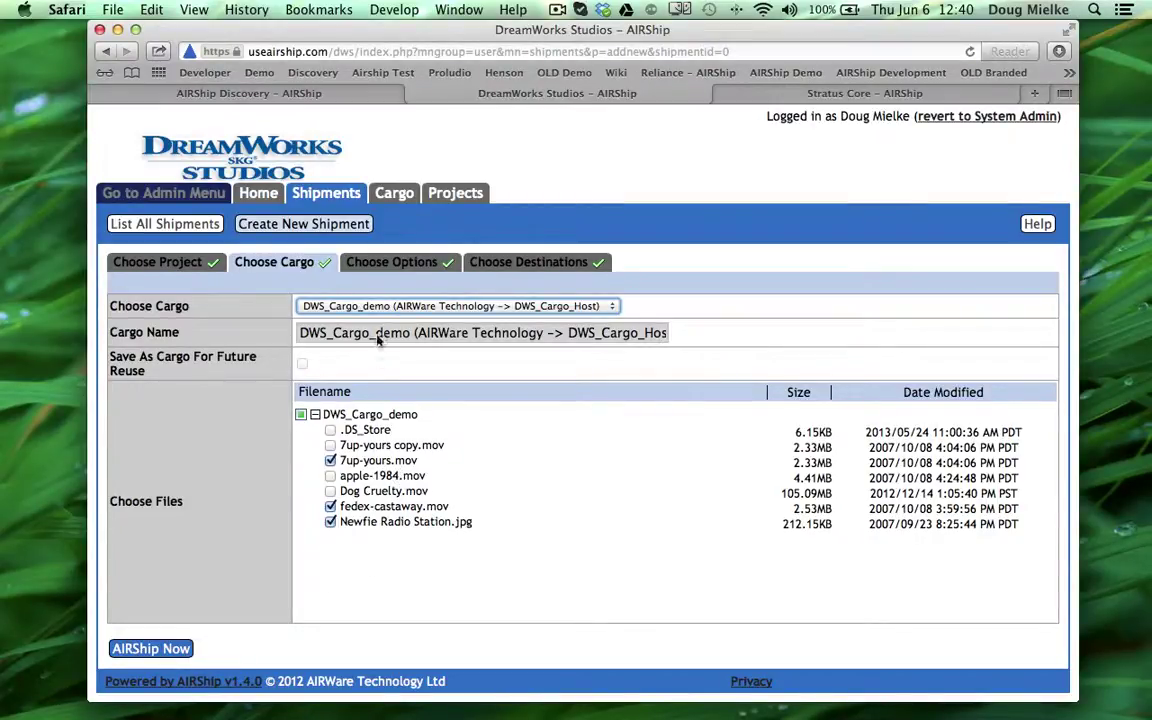
{"action": "left_click", "coordinate": [350, 262]}
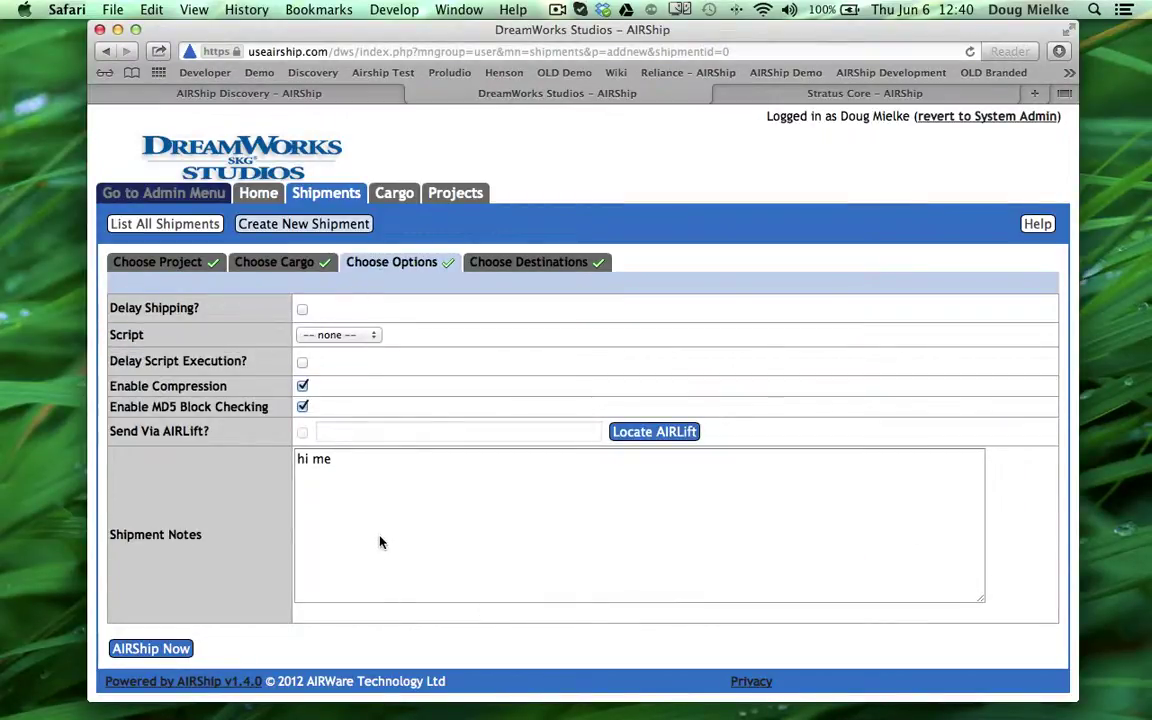
{"action": "left_click", "coordinate": [556, 264]}
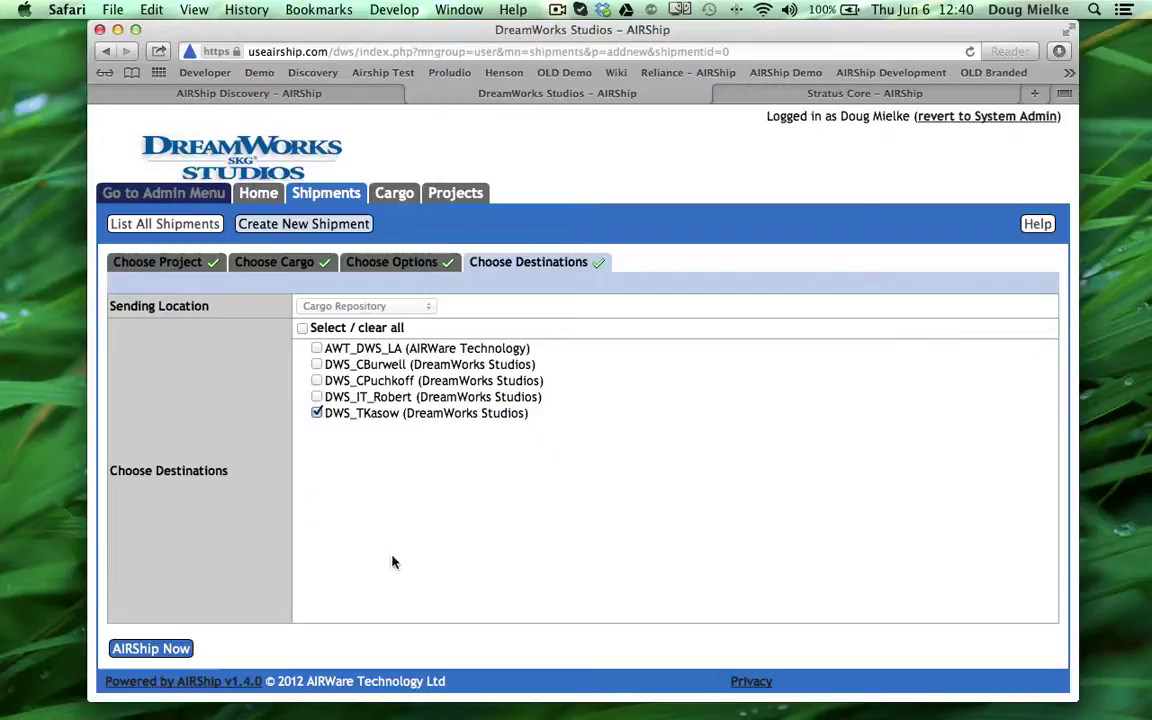
{"action": "left_click", "coordinate": [391, 264]}
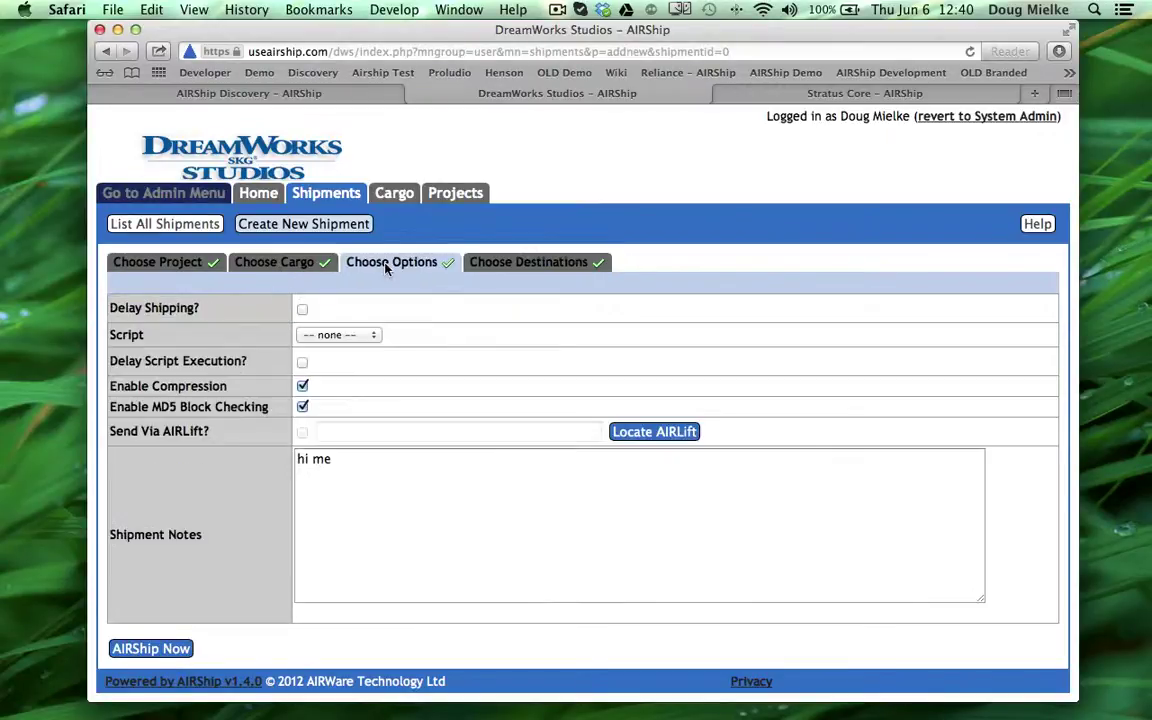
{"action": "left_click", "coordinate": [294, 264]}
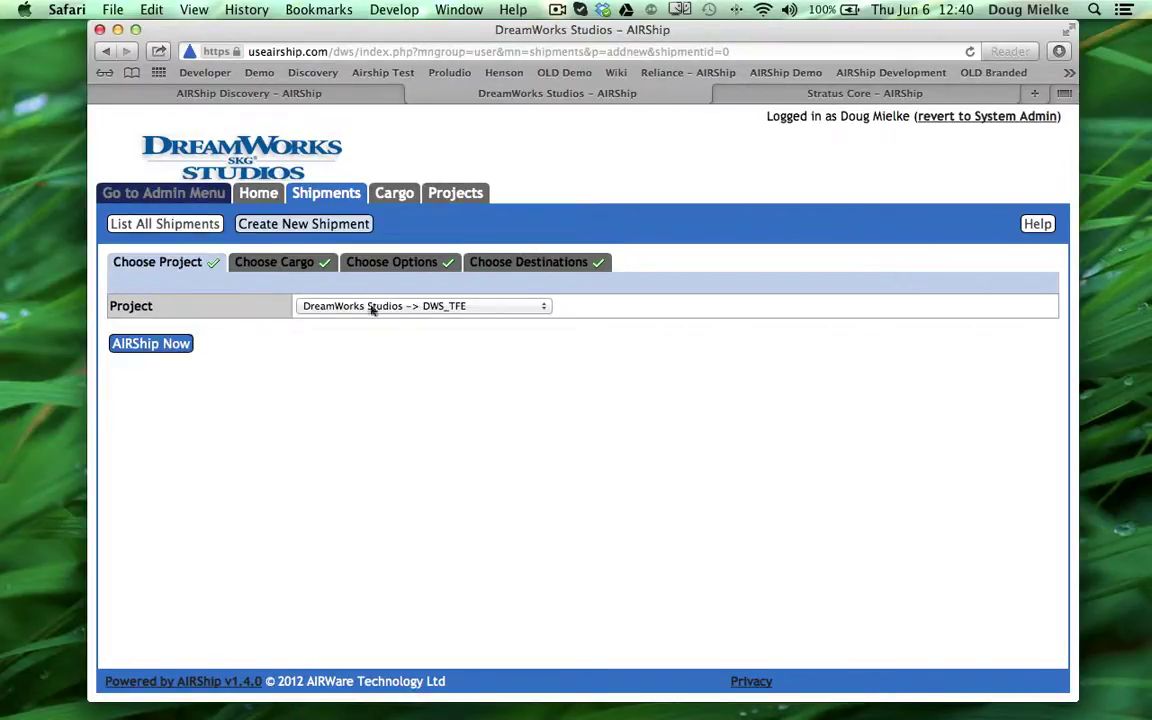
{"action": "left_click", "coordinate": [272, 262]}
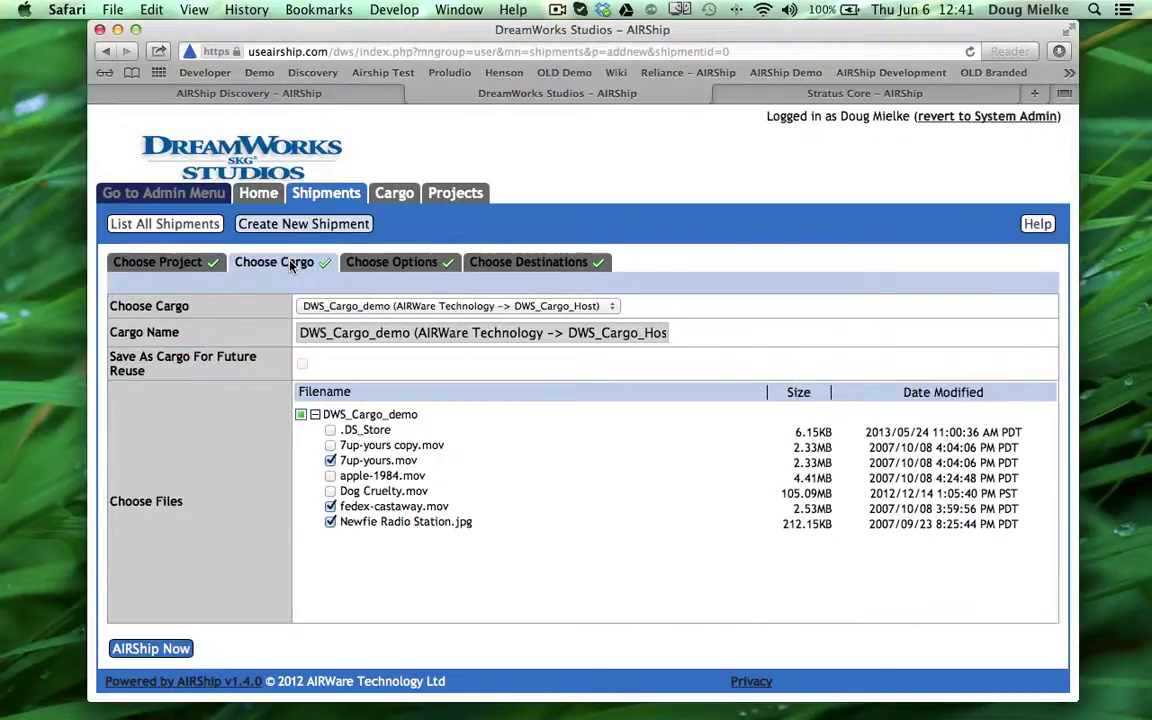
{"action": "left_click", "coordinate": [598, 306]}
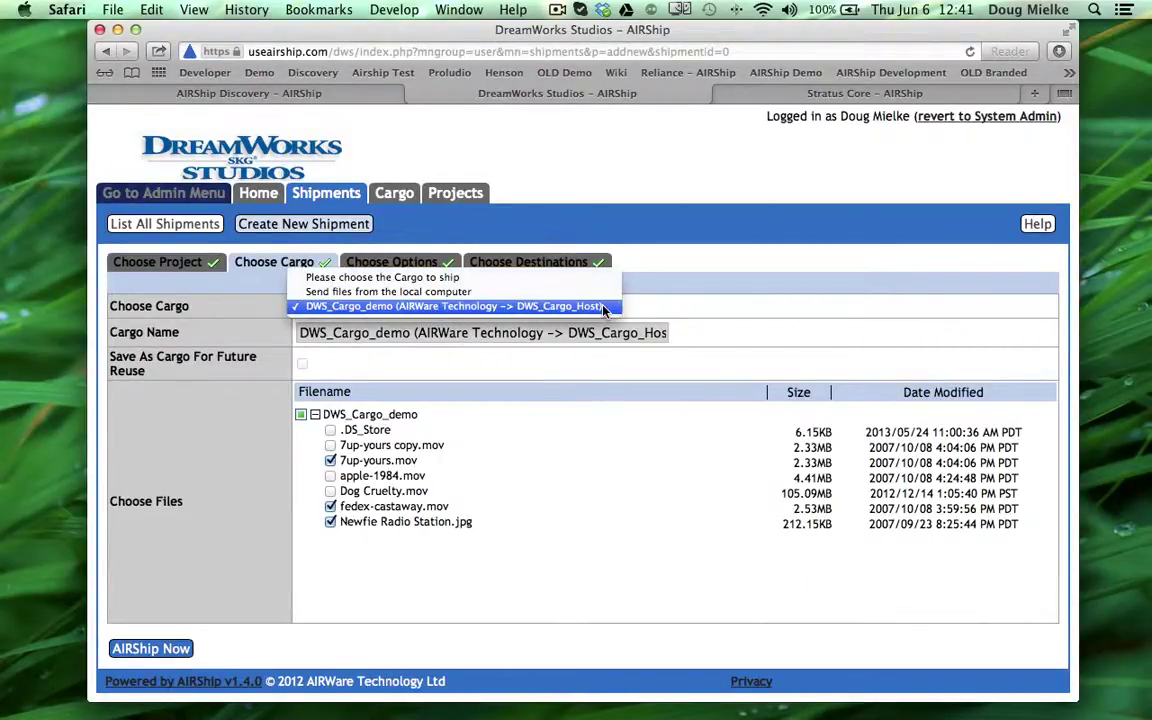
{"action": "left_click", "coordinate": [603, 308]}
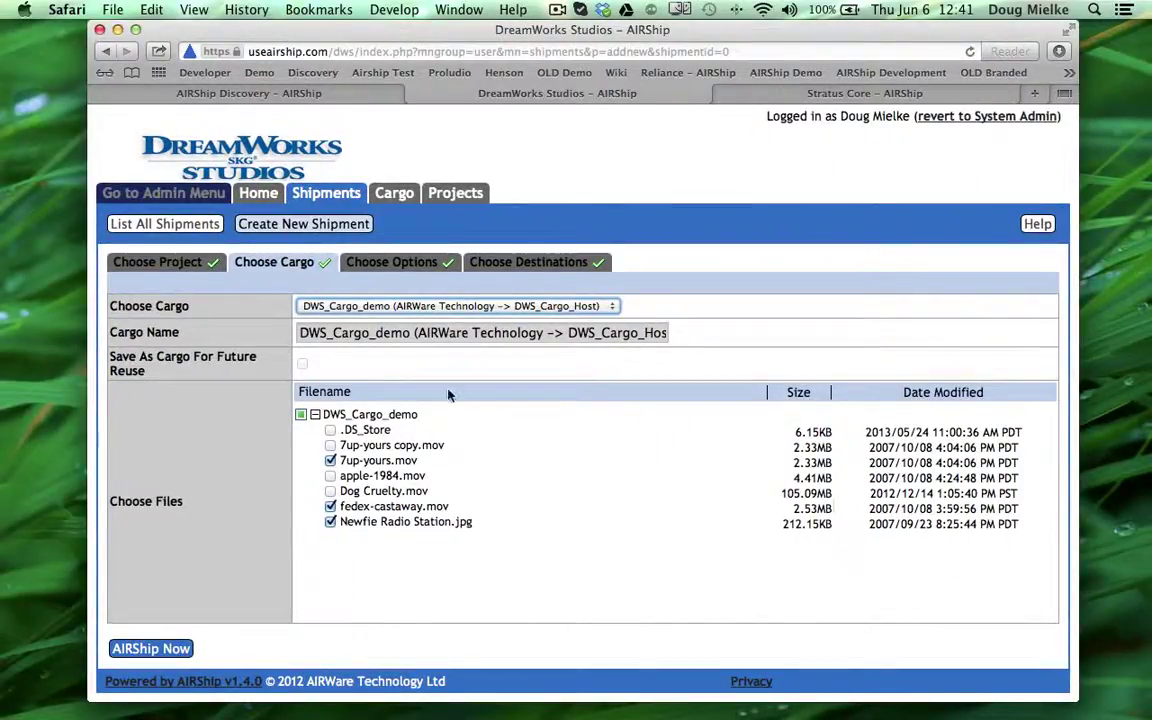
- Enable delayed shipping in the shipment options and schedule the start for 2013-06-06 at 18:00
{"action": "left_click", "coordinate": [398, 262]}
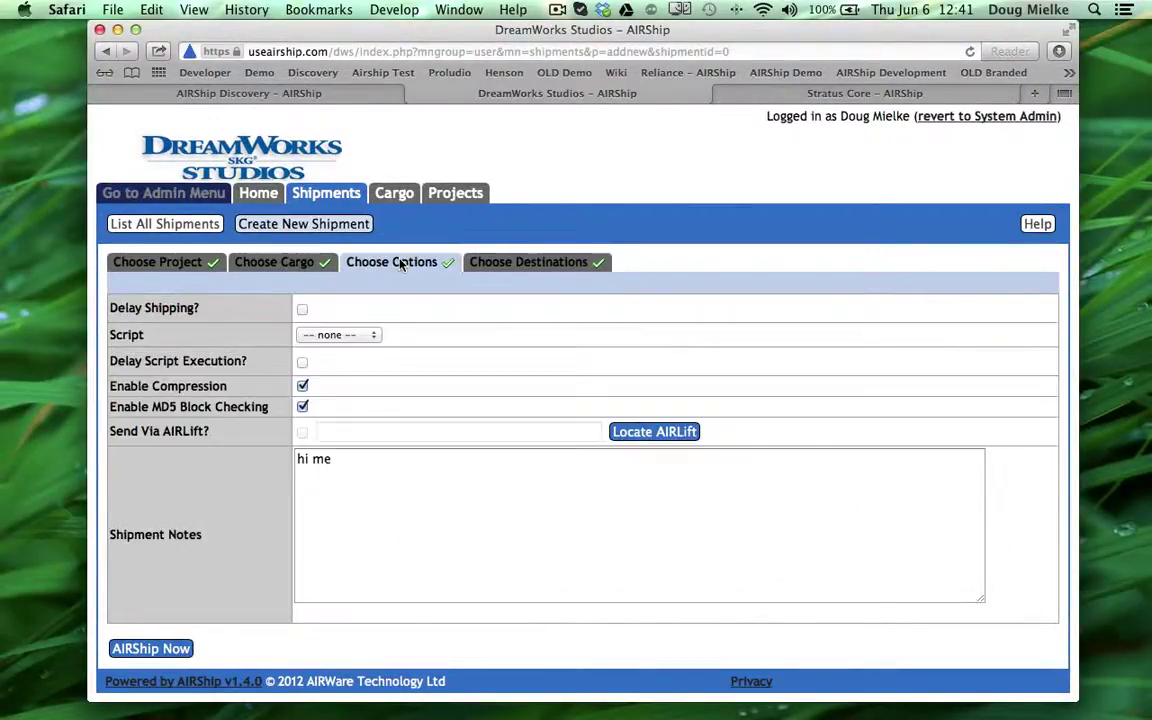
{"action": "left_click", "coordinate": [302, 312]}
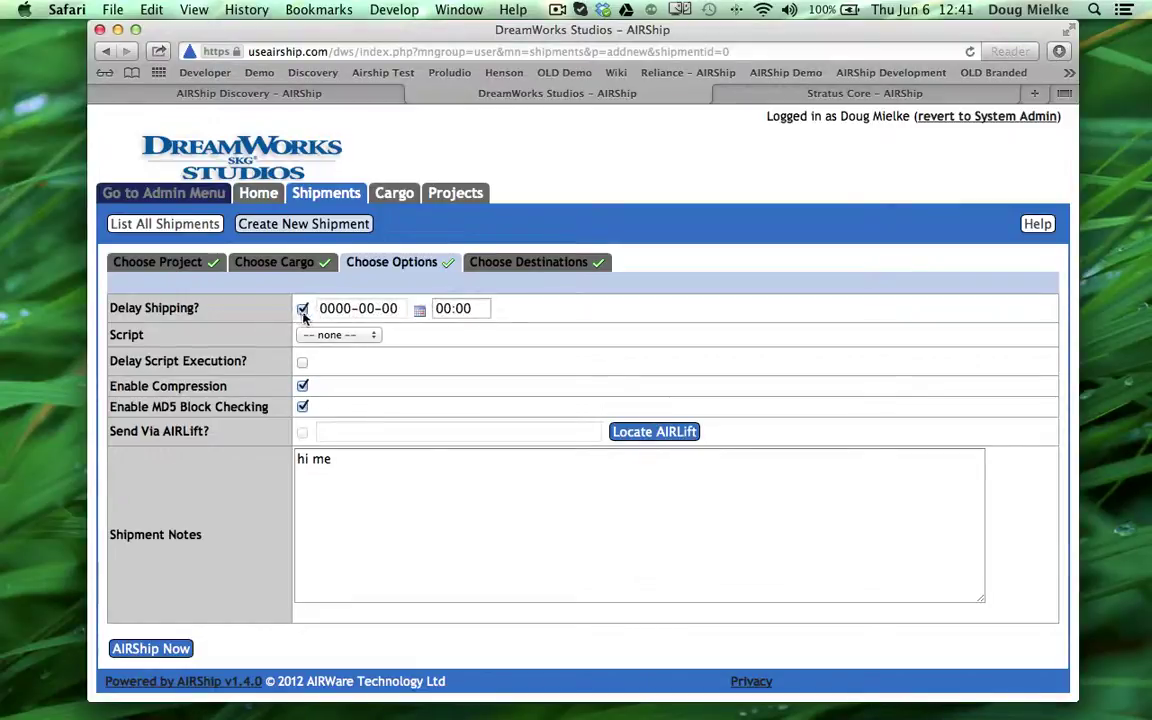
{"action": "left_click", "coordinate": [419, 311]}
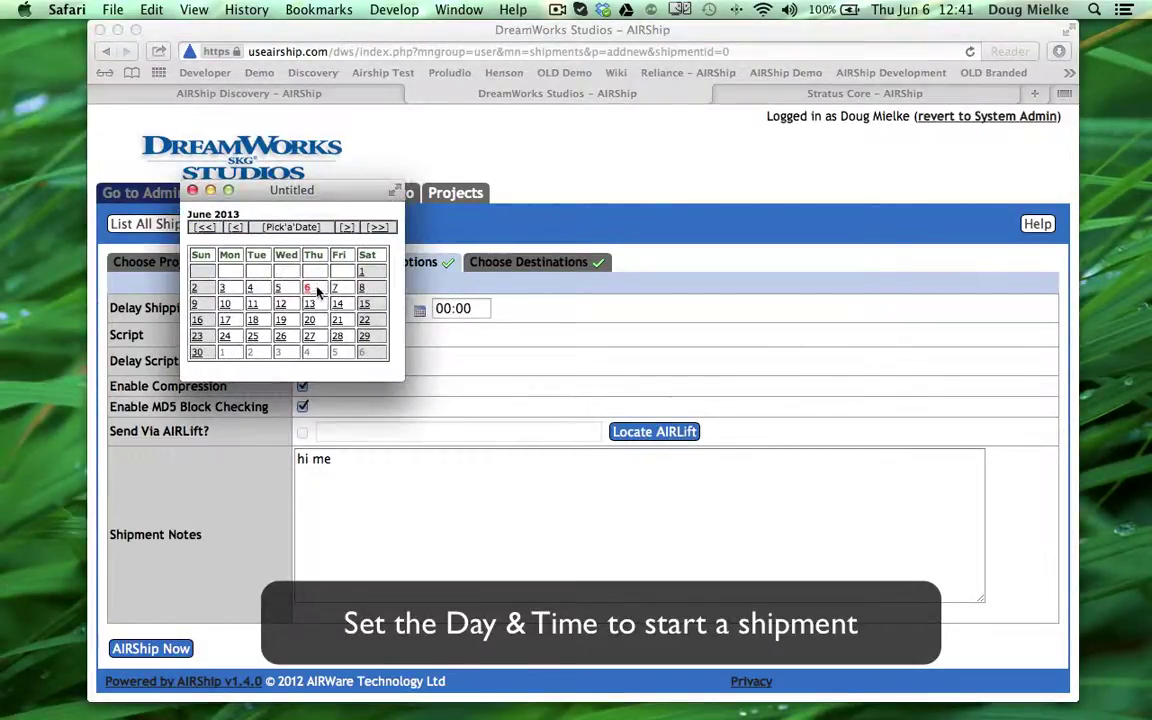
{"action": "left_click", "coordinate": [308, 289]}
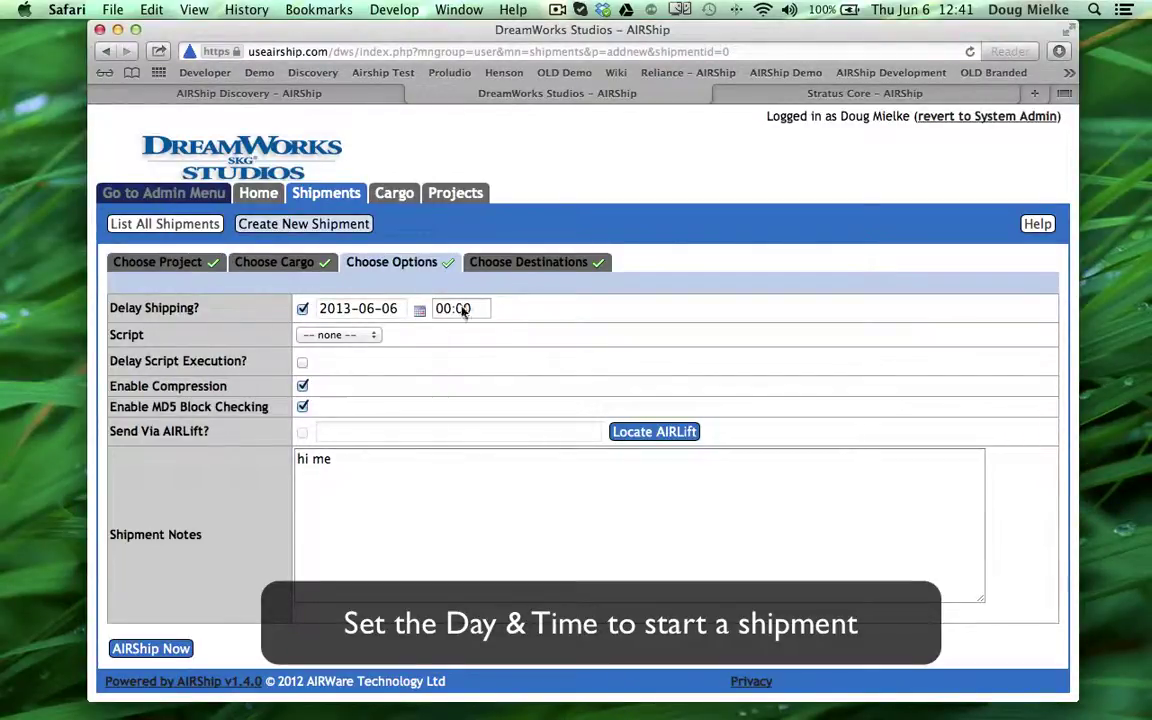
{"action": "left_click", "coordinate": [463, 310]}
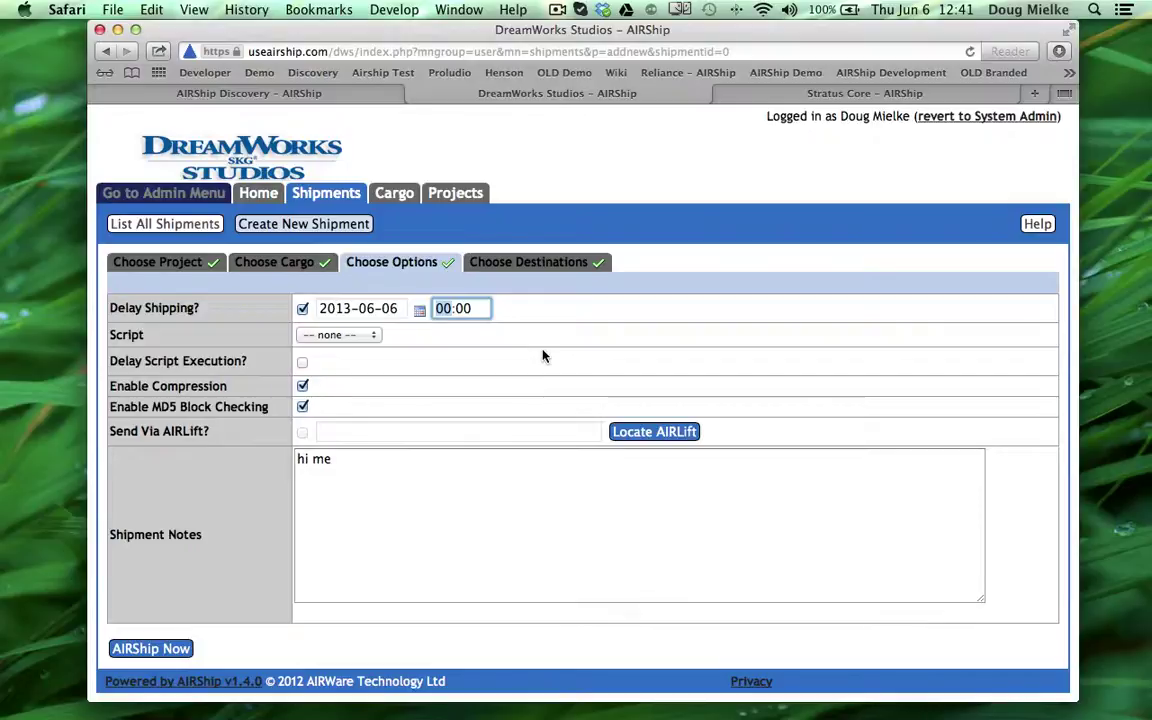
{"action": "type", "text": "18"}
{"action": "left_click", "coordinate": [731, 317]}
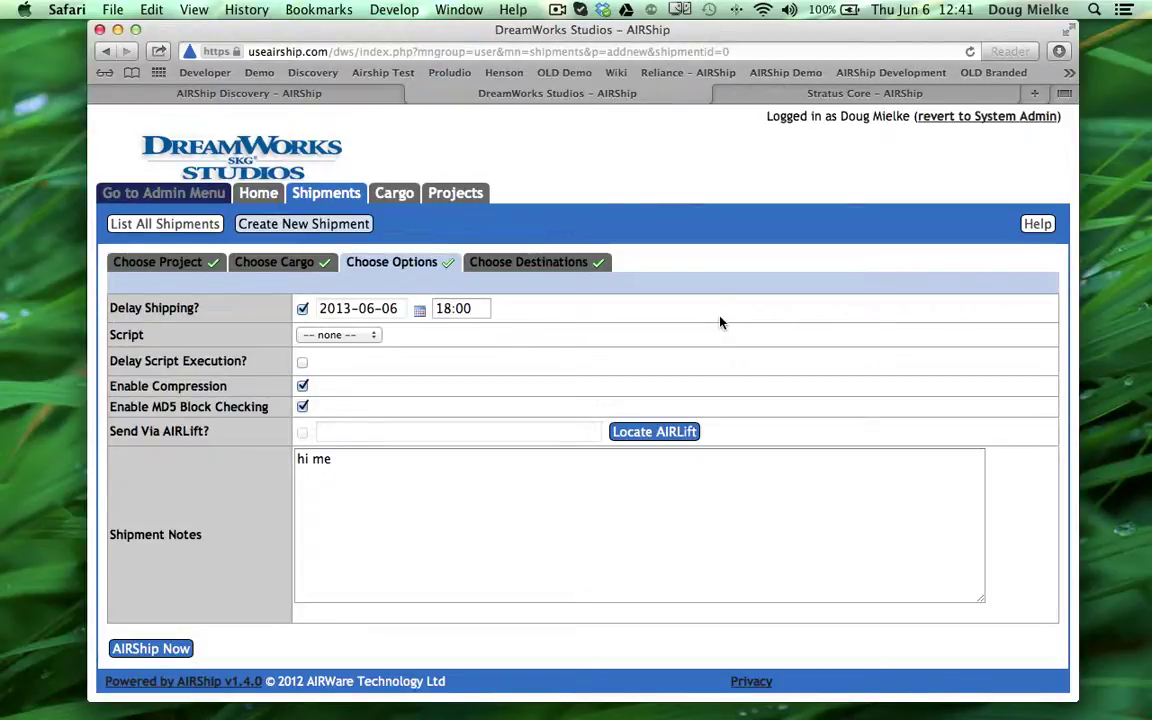
- Check the shipment's selected destination and turn off delayed shipping in its options
{"action": "left_click", "coordinate": [578, 266]}
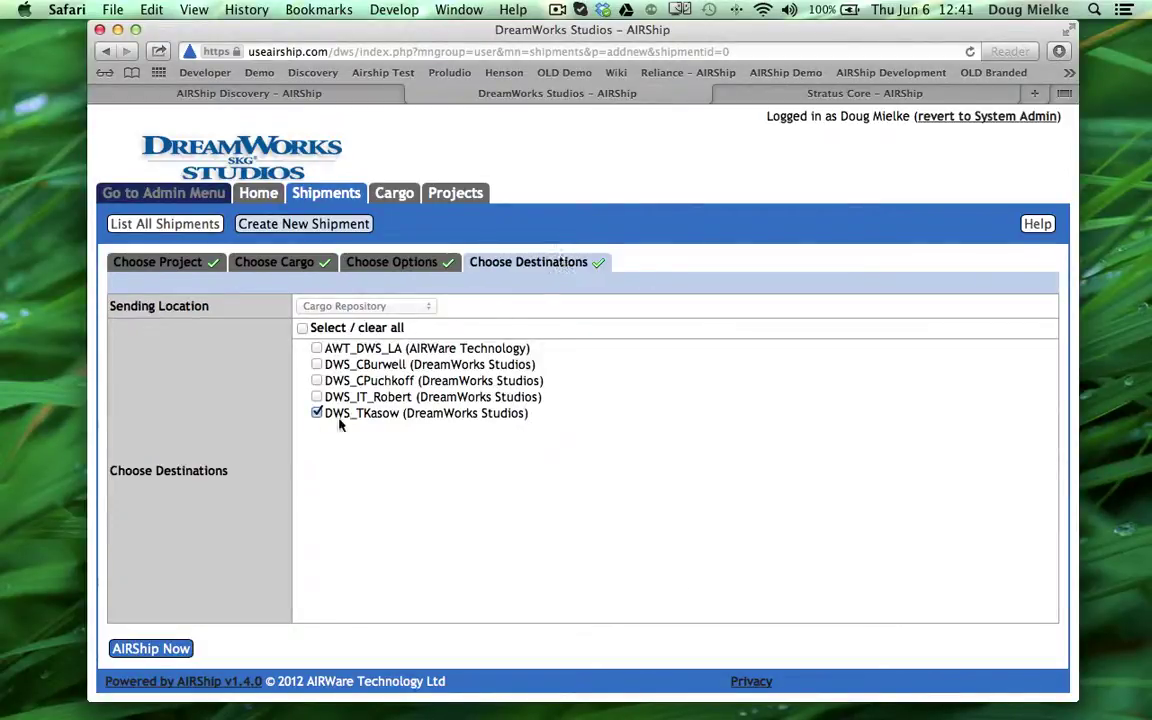
{"action": "left_click", "coordinate": [149, 651]}
{"action": "left_click", "coordinate": [405, 268]}
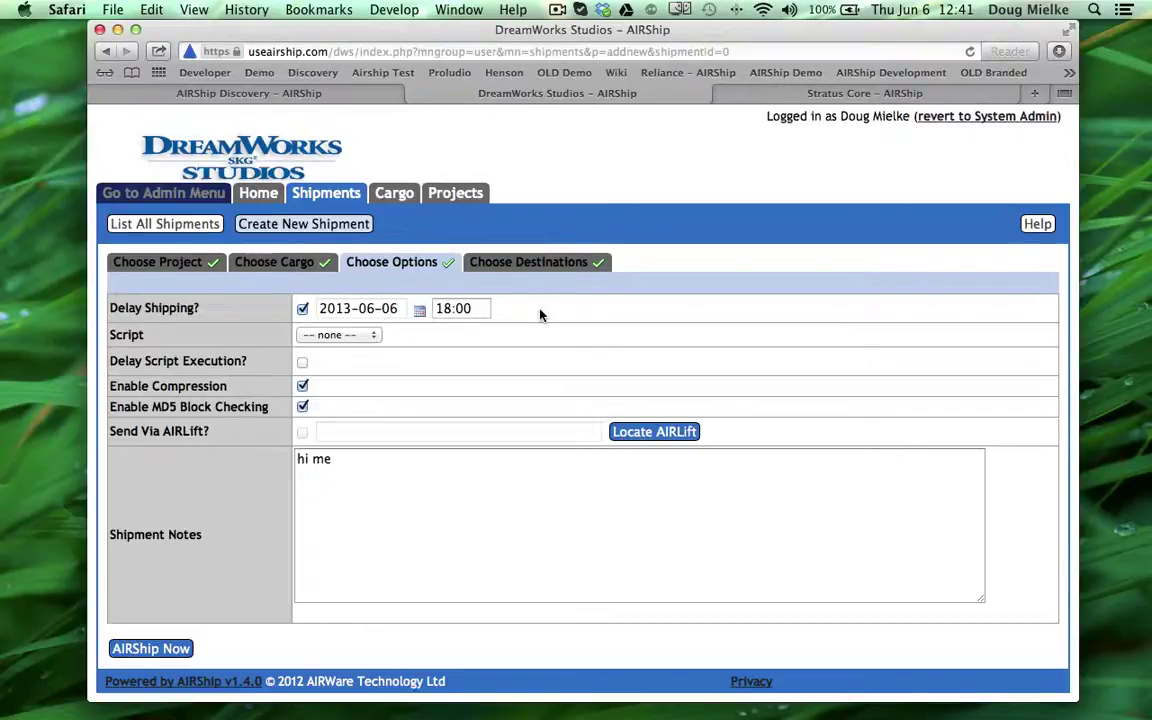
{"action": "left_click", "coordinate": [303, 310]}
{"action": "left_click", "coordinate": [705, 272]}
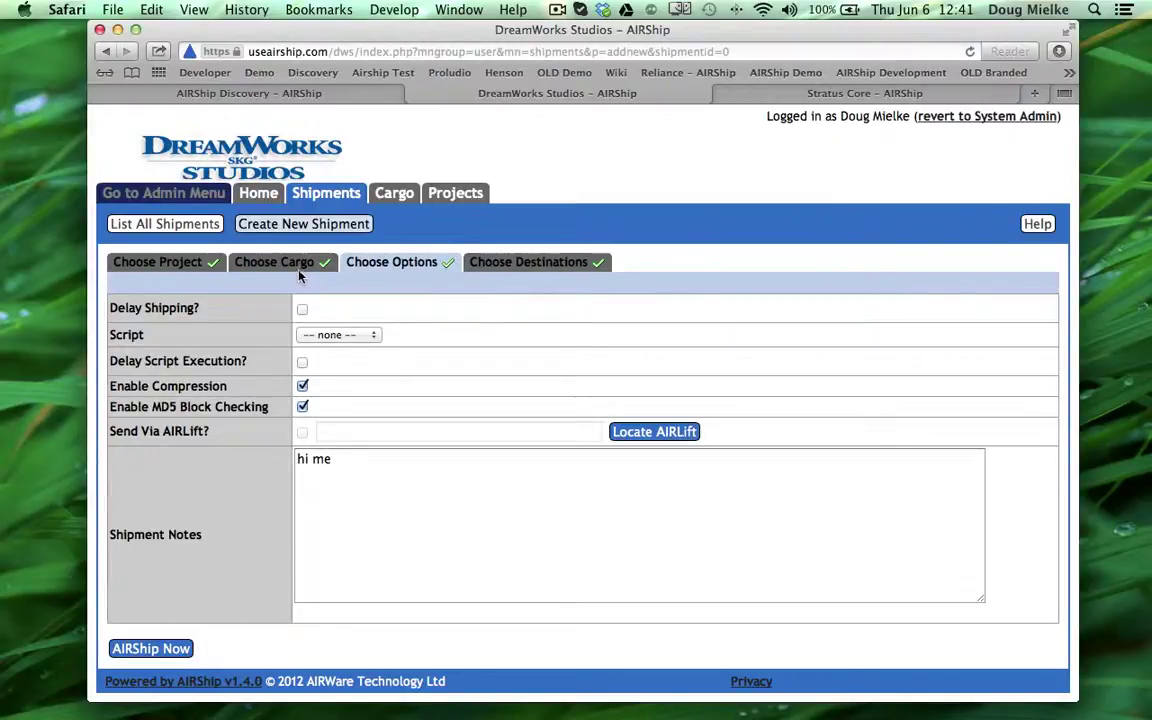
- Review the shipment's project, cargo, options and destination, and launch the shipment immediately
{"action": "left_click", "coordinate": [150, 262]}
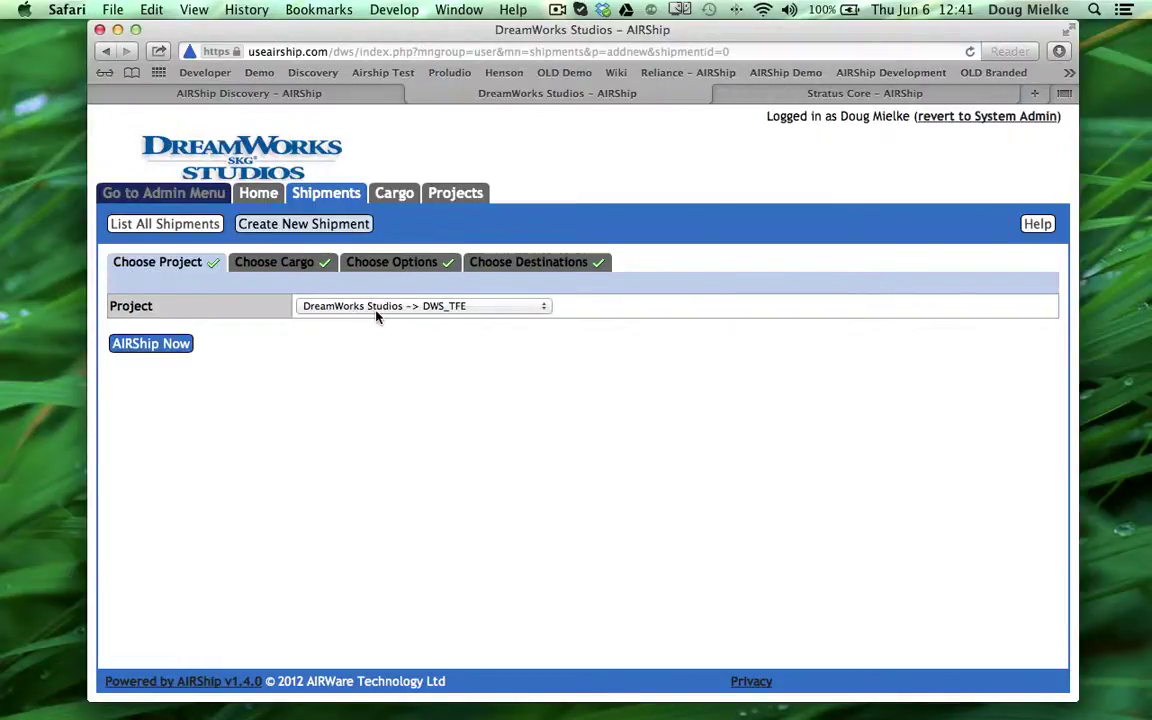
{"action": "left_click", "coordinate": [279, 263]}
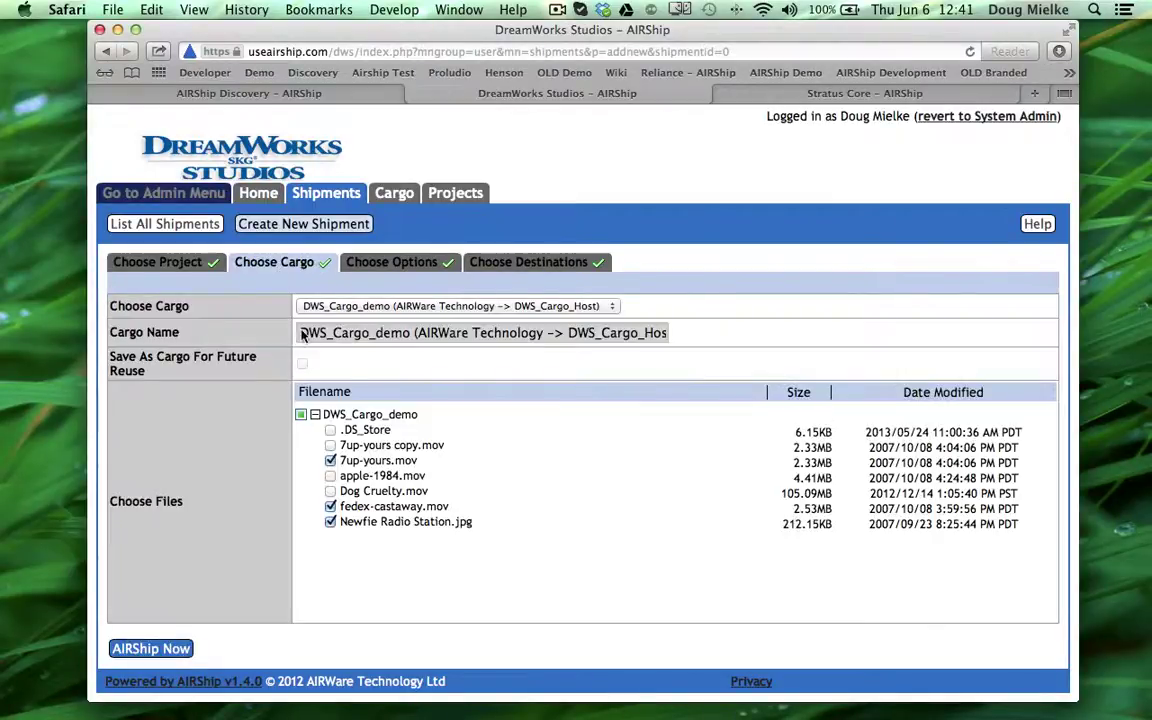
{"action": "left_click", "coordinate": [358, 261]}
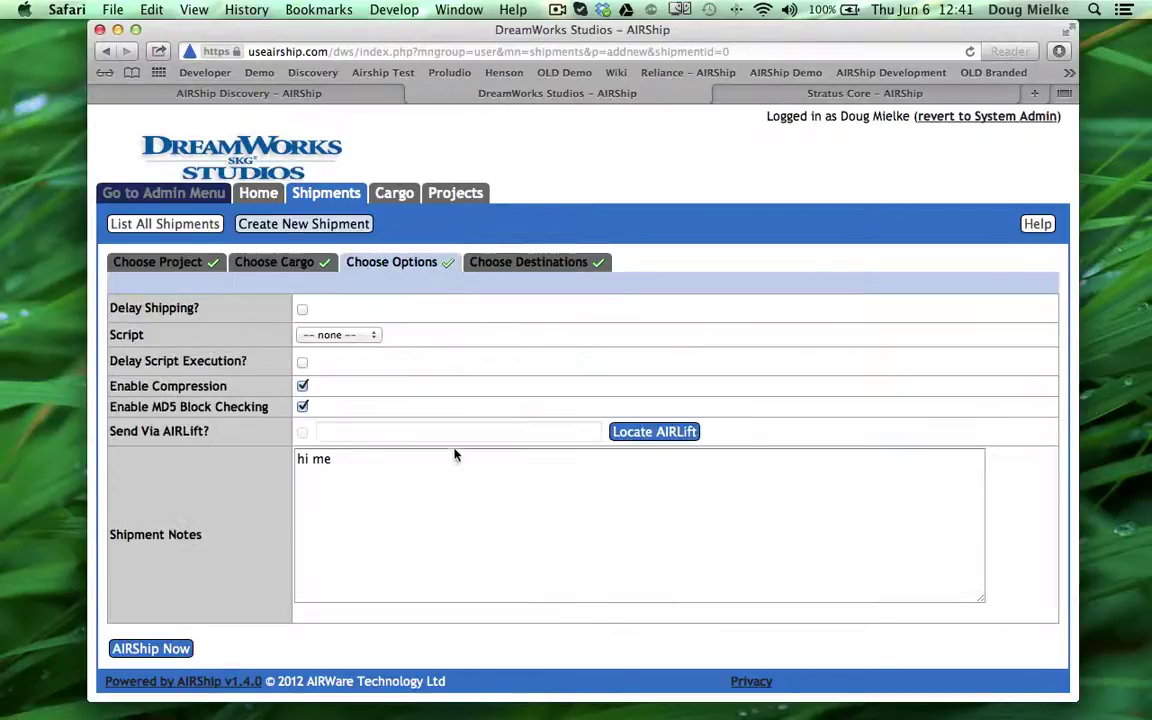
{"action": "left_click", "coordinate": [553, 268]}
{"action": "left_click", "coordinate": [155, 649]}
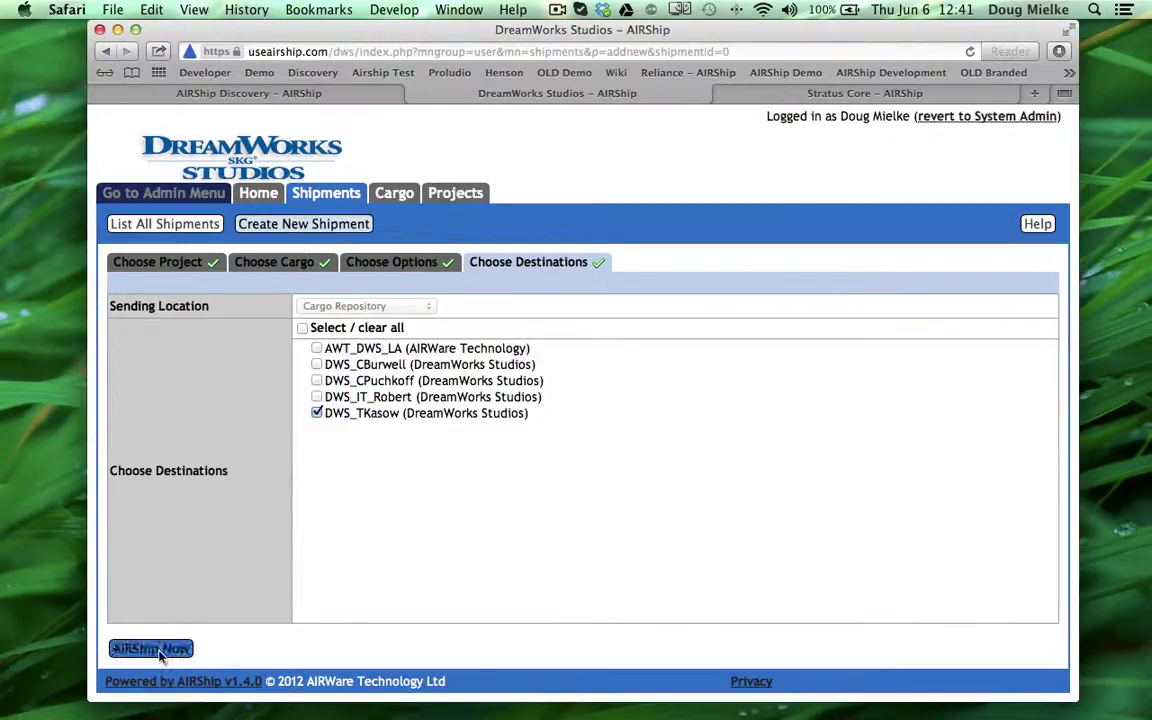